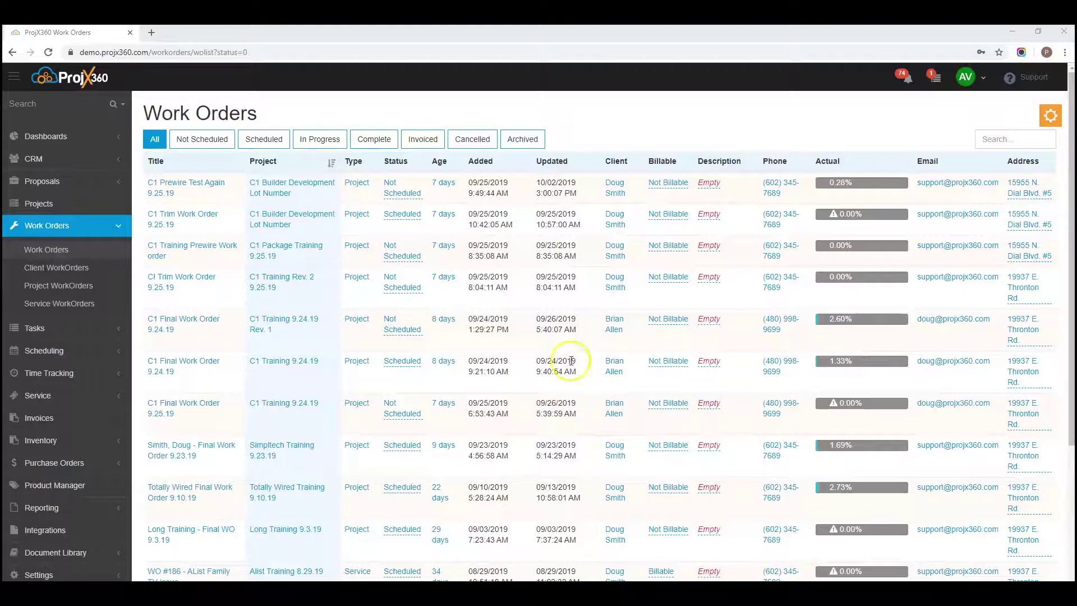
Step: Open the 'C1 Trim Work Order 9.25.19' from the Work Orders list
{"action": "left_click", "coordinate": [183, 215]}
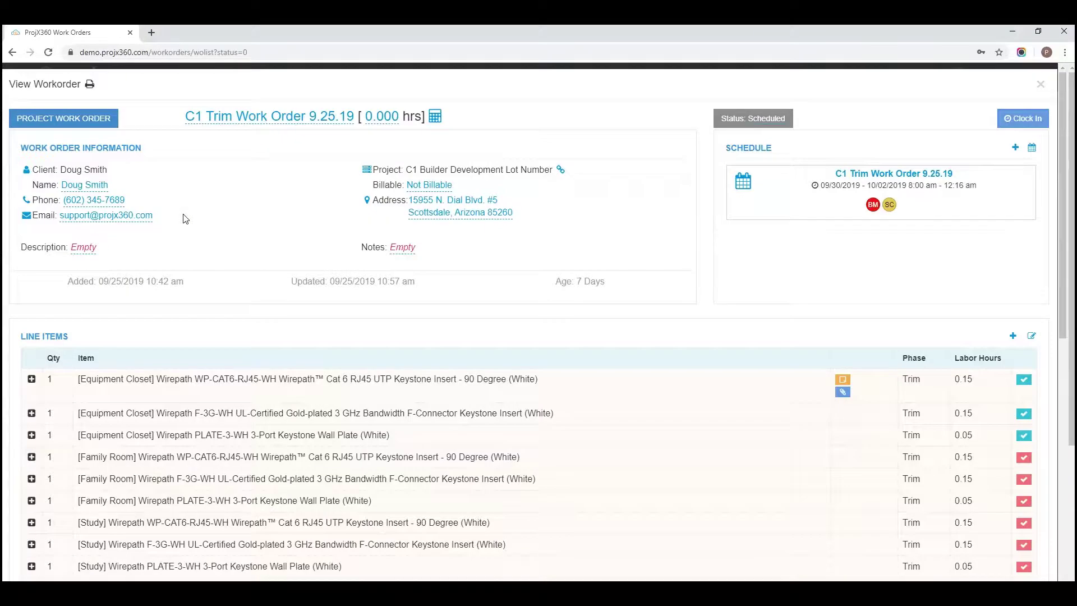
{"action": "left_click", "coordinate": [195, 226]}
Step: Start a new Proposal Item line from the Home Theater System proposal
{"action": "left_click", "coordinate": [1012, 336]}
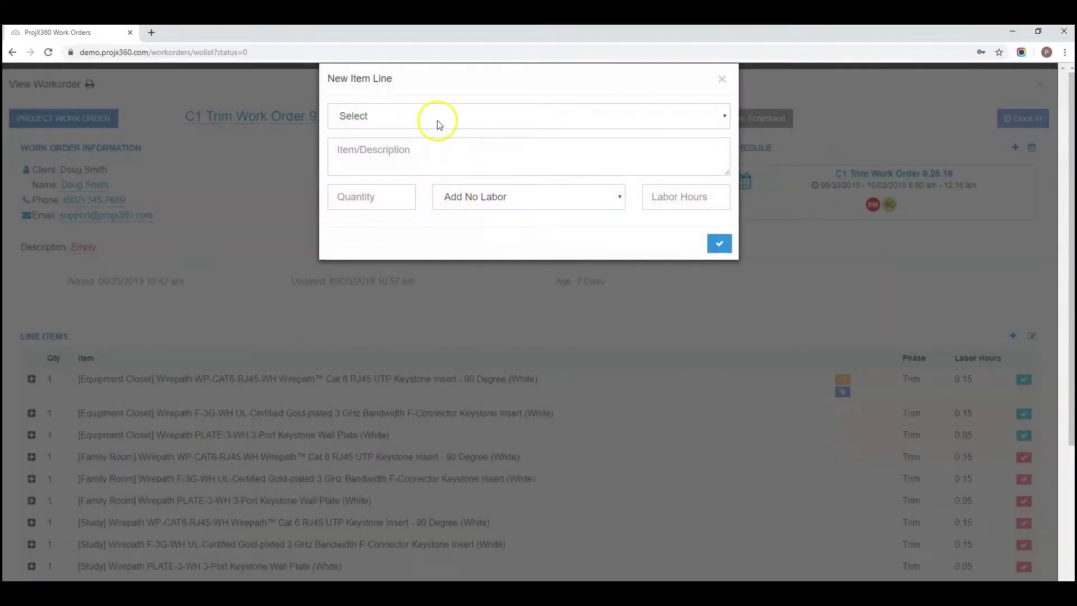
{"action": "left_click", "coordinate": [439, 124]}
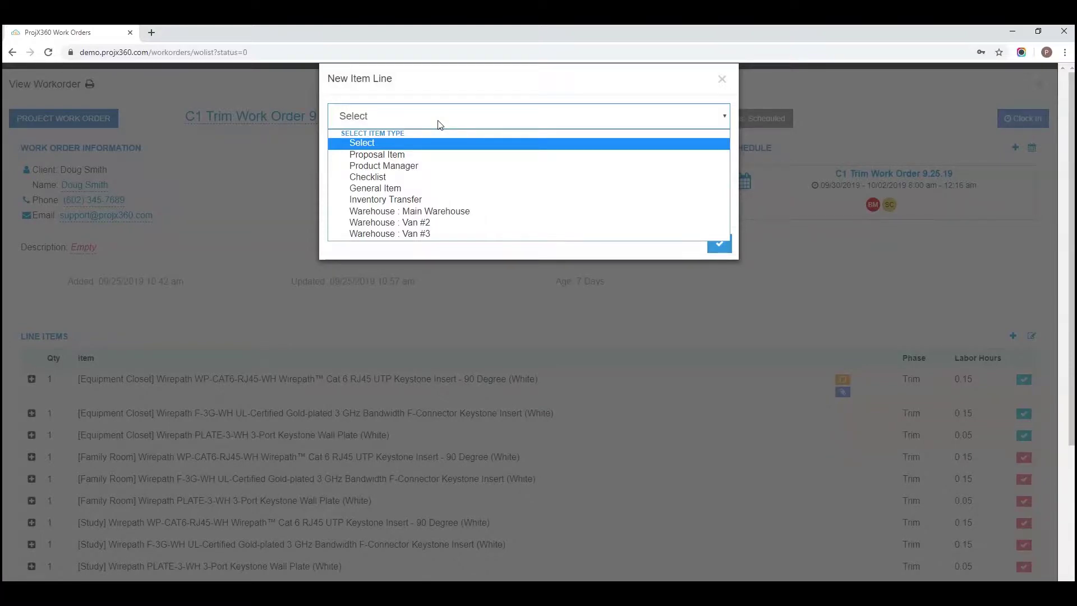
{"action": "left_click", "coordinate": [395, 154]}
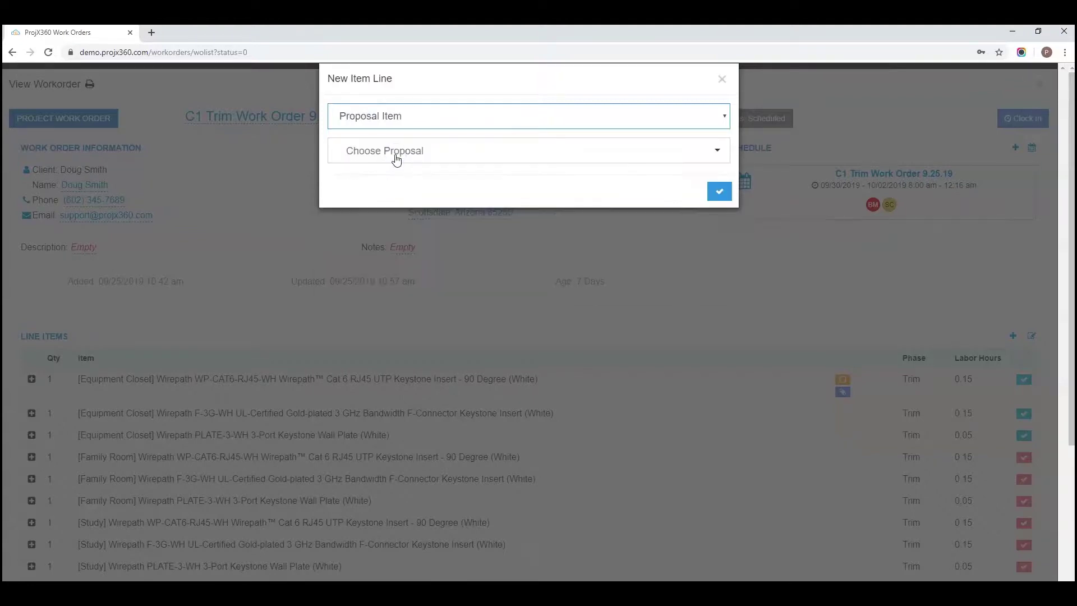
{"action": "left_click", "coordinate": [411, 156]}
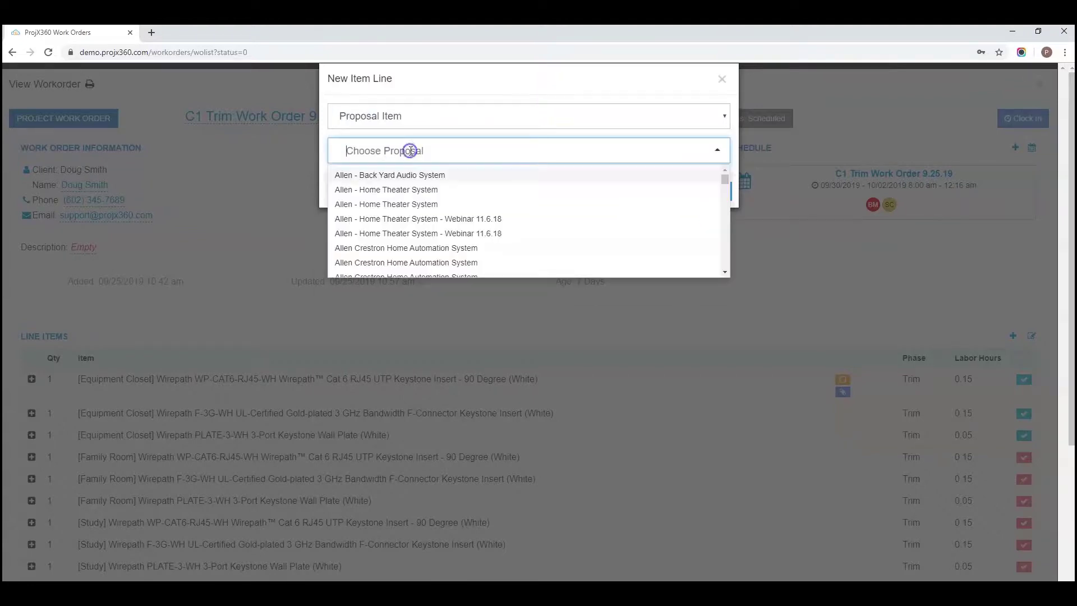
{"action": "left_click", "coordinate": [405, 187]}
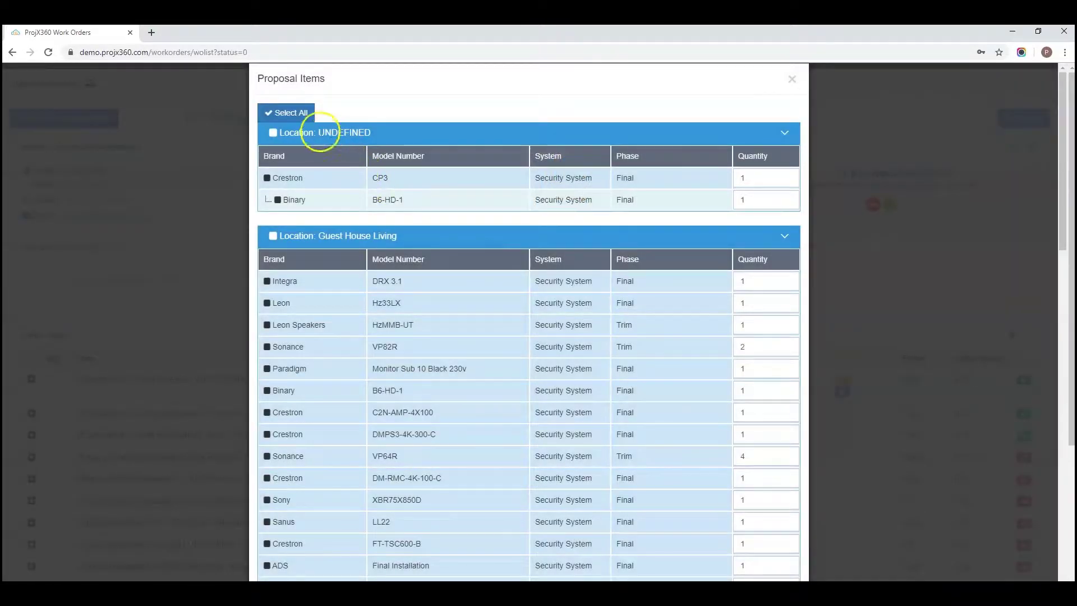
Step: Tick all proposal items, then untick them, tick the UNDEFINED and Guest House Living items, and close the list
{"action": "left_click", "coordinate": [291, 113]}
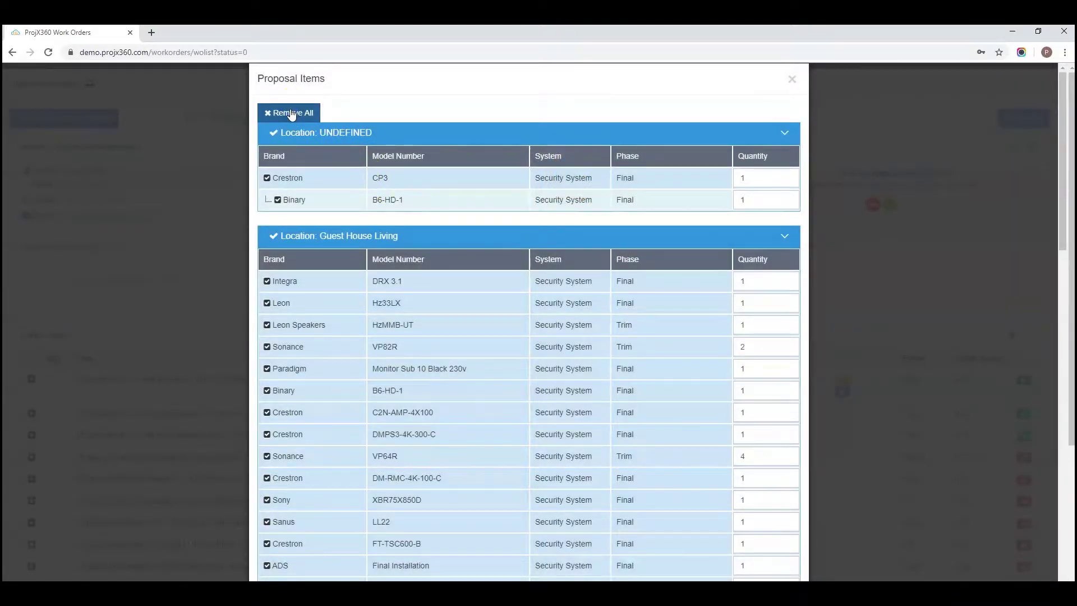
{"action": "scroll", "coordinate": [346, 326], "scroll_direction": "down", "scroll_amount": 9}
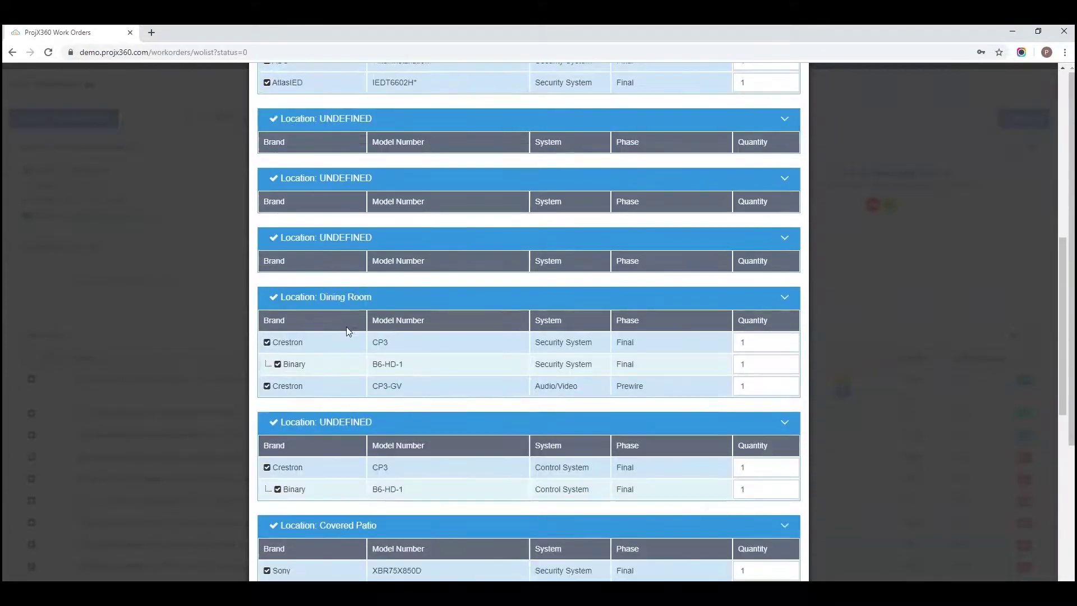
{"action": "scroll", "coordinate": [345, 326], "scroll_direction": "down", "scroll_amount": 10}
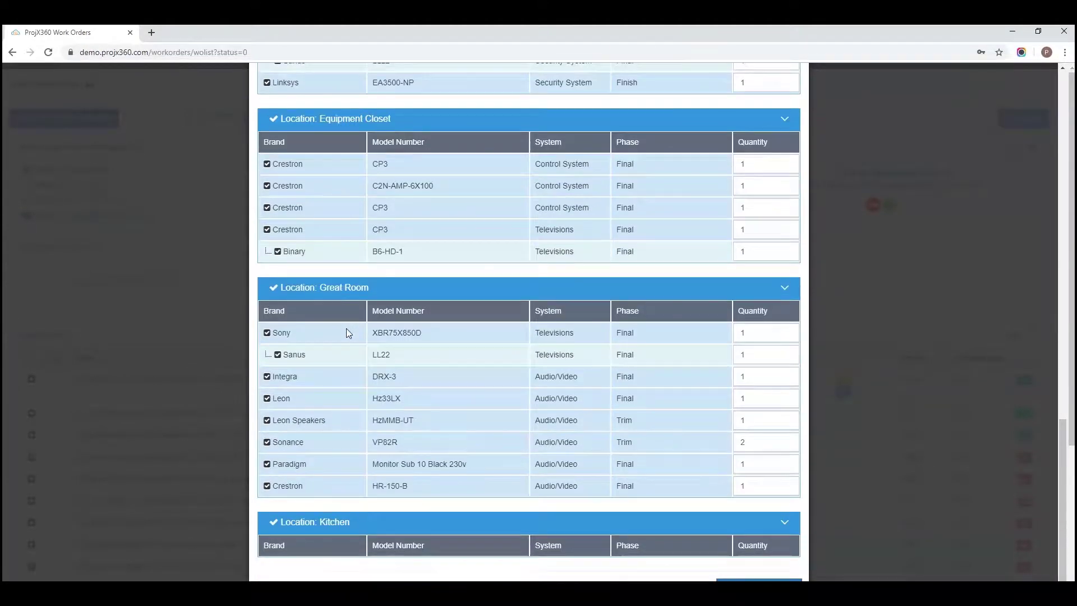
{"action": "left_click", "coordinate": [604, 521]}
{"action": "scroll", "coordinate": [537, 411], "scroll_direction": "up", "scroll_amount": 20}
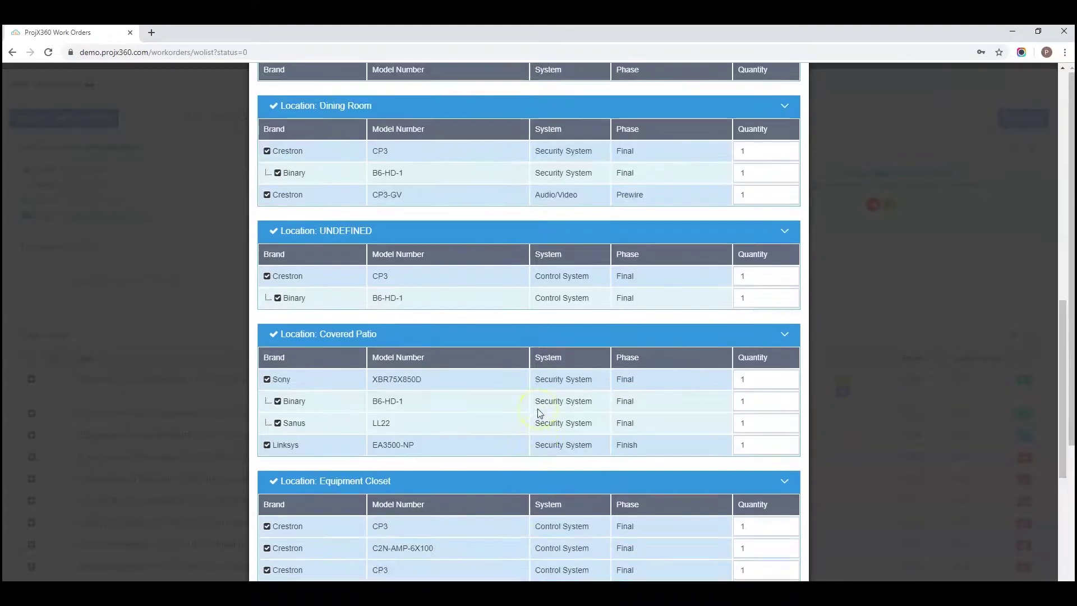
{"action": "left_click", "coordinate": [280, 113]}
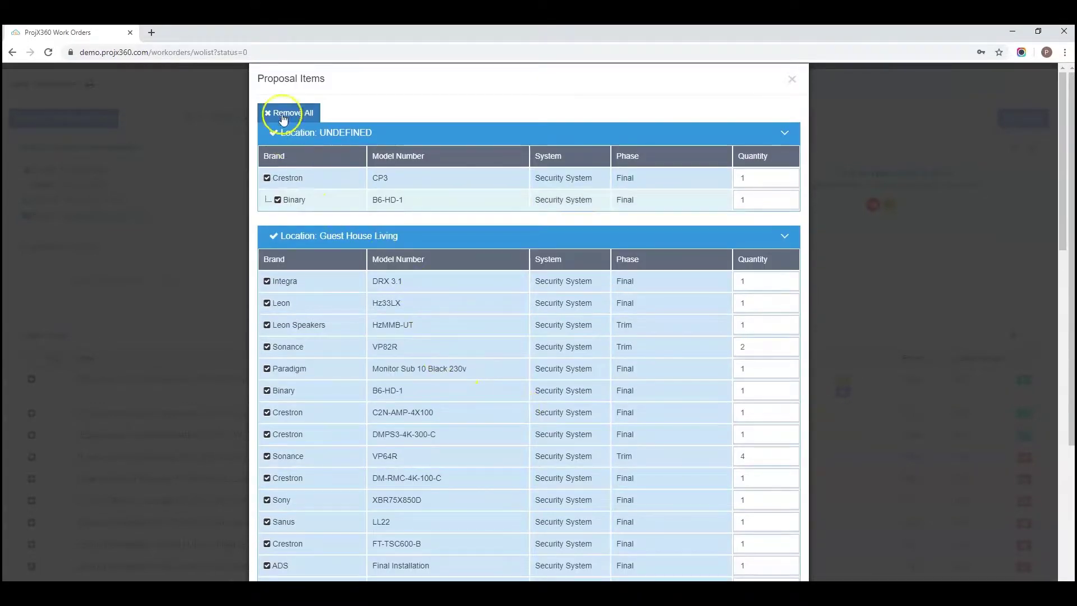
{"action": "left_click", "coordinate": [272, 132]}
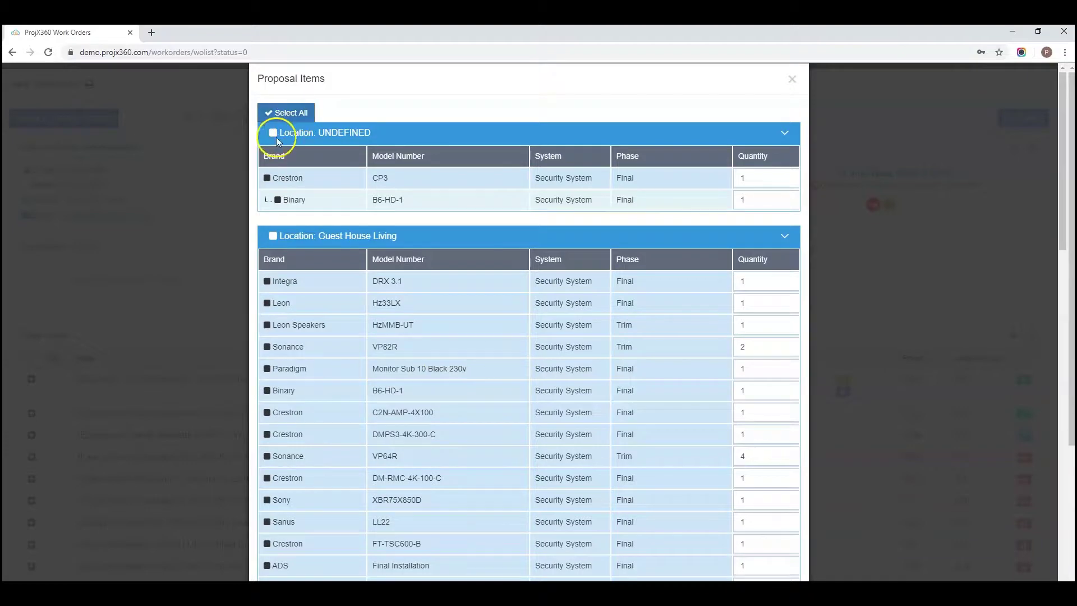
{"action": "left_click", "coordinate": [273, 236]}
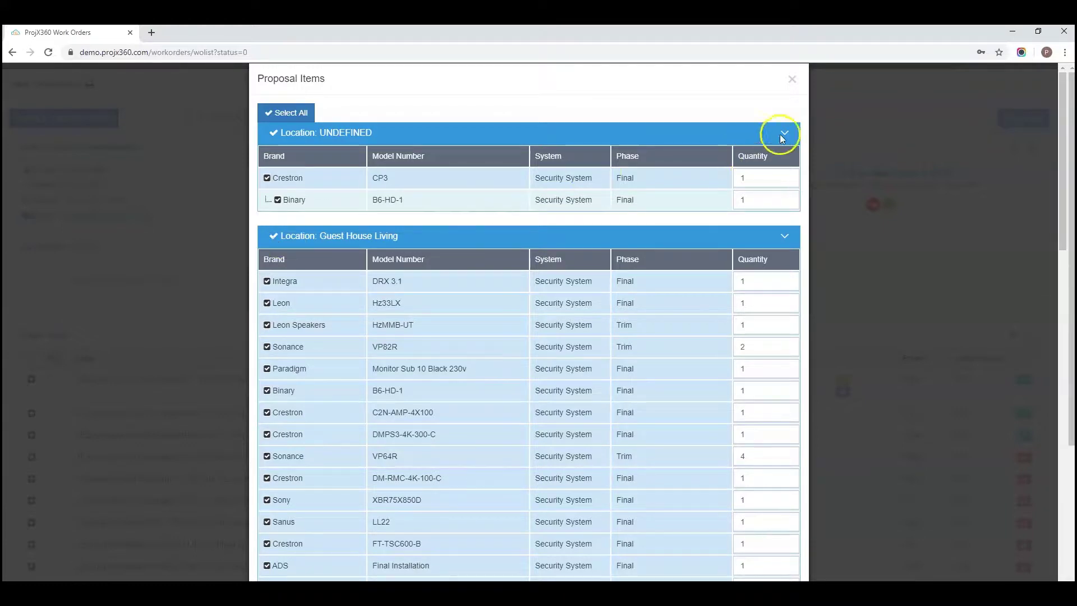
{"action": "left_click", "coordinate": [791, 79]}
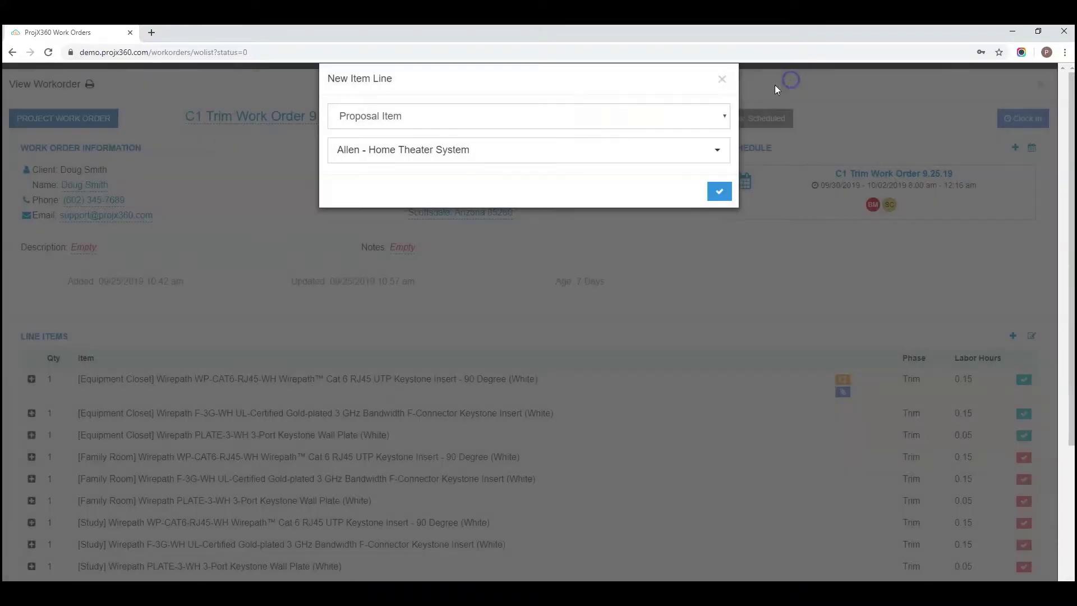
Step: Switch the item type to Product Manager and pick the Absolute ACOUSTICS NDS-572HD-RX product
{"action": "left_click", "coordinate": [538, 118]}
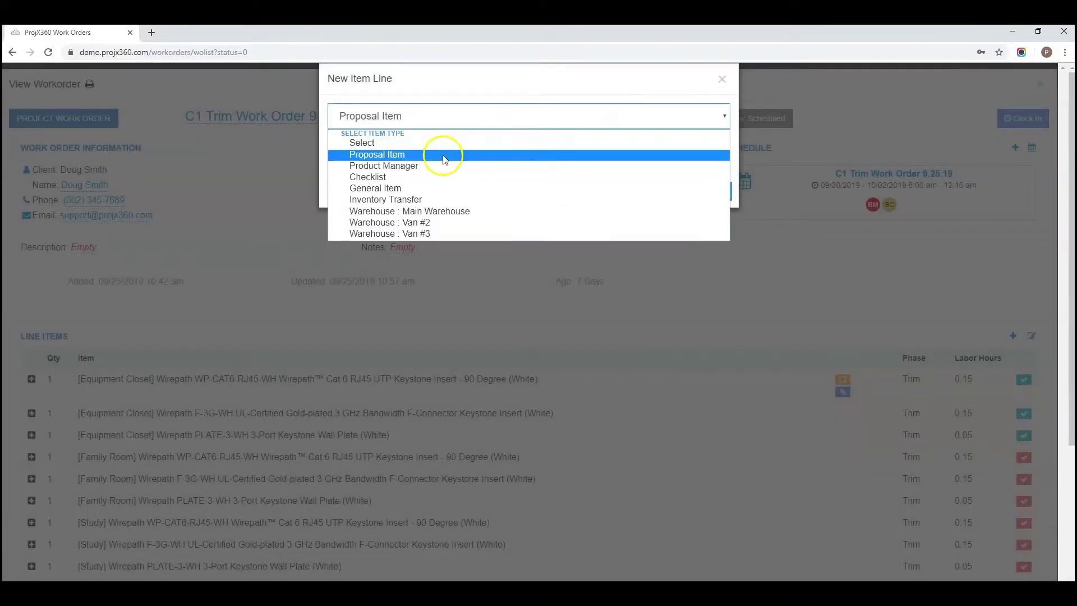
{"action": "left_click", "coordinate": [431, 166]}
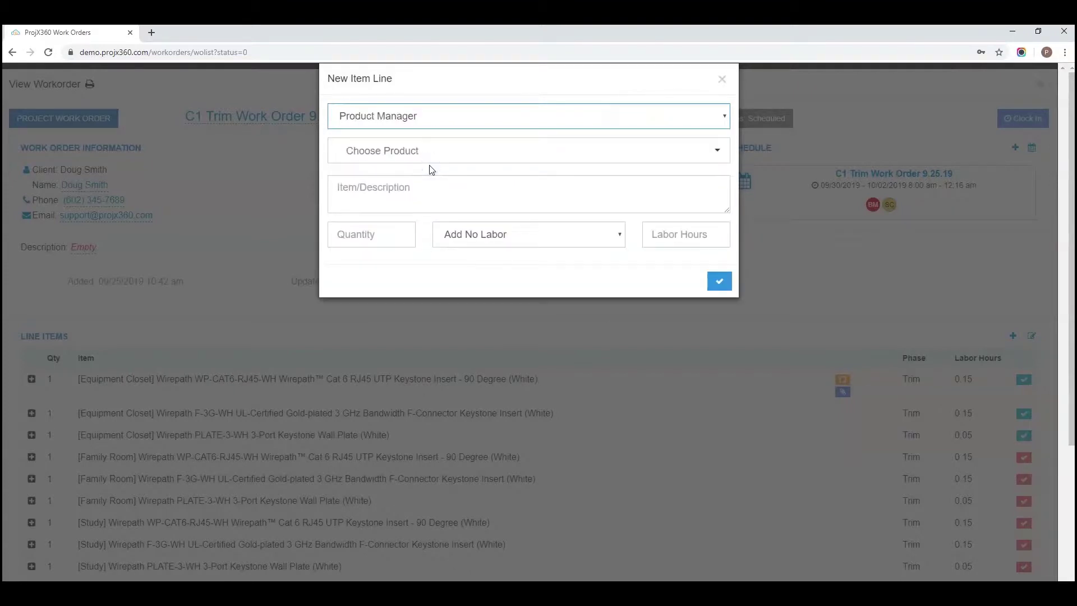
{"action": "left_click", "coordinate": [426, 151]}
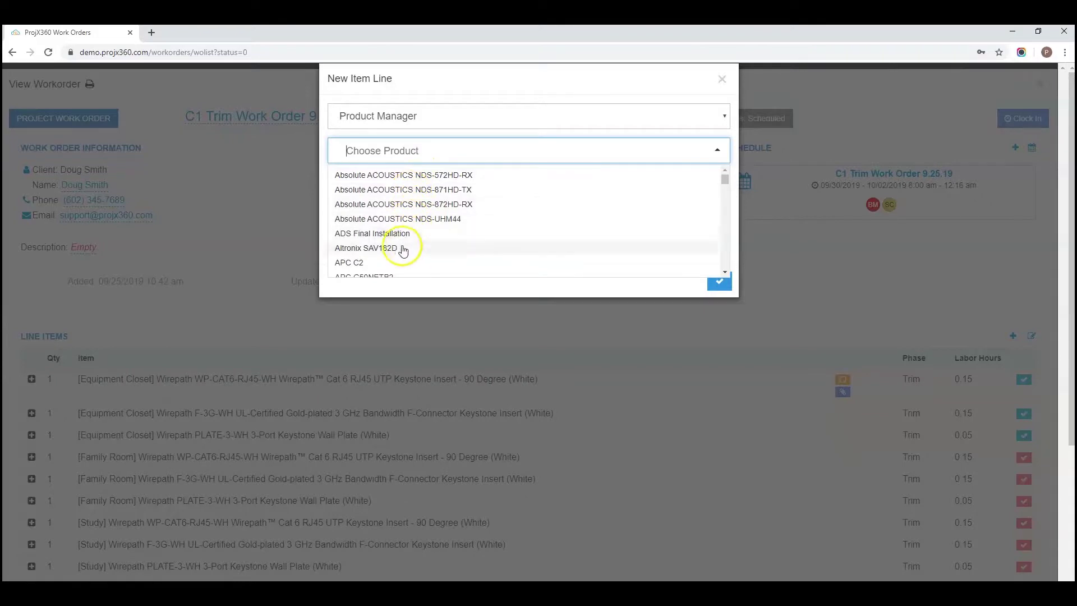
{"action": "left_click", "coordinate": [415, 177]}
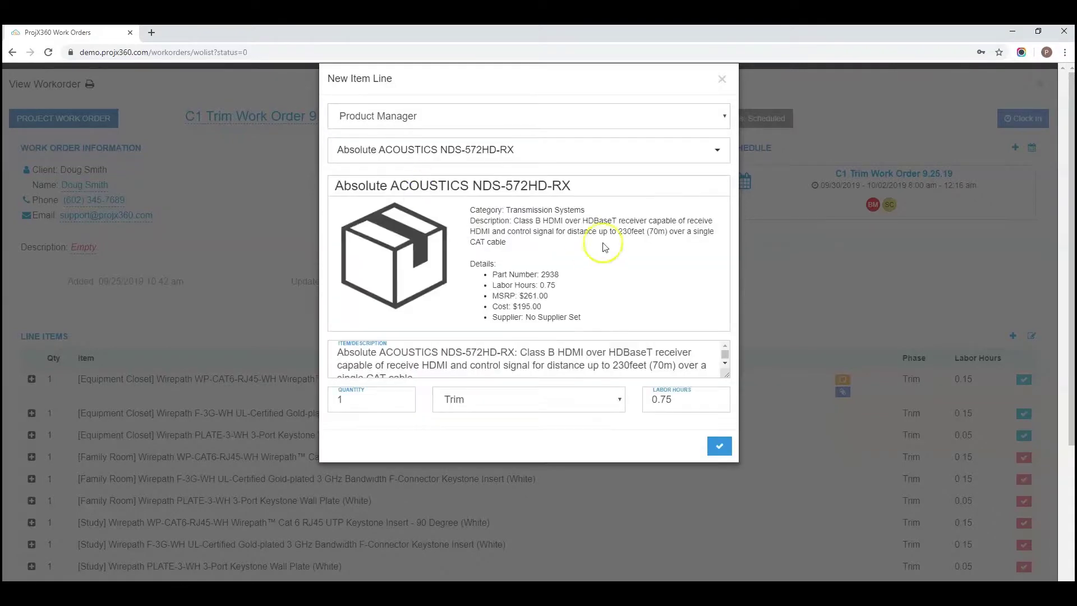
{"action": "left_click", "coordinate": [471, 115]}
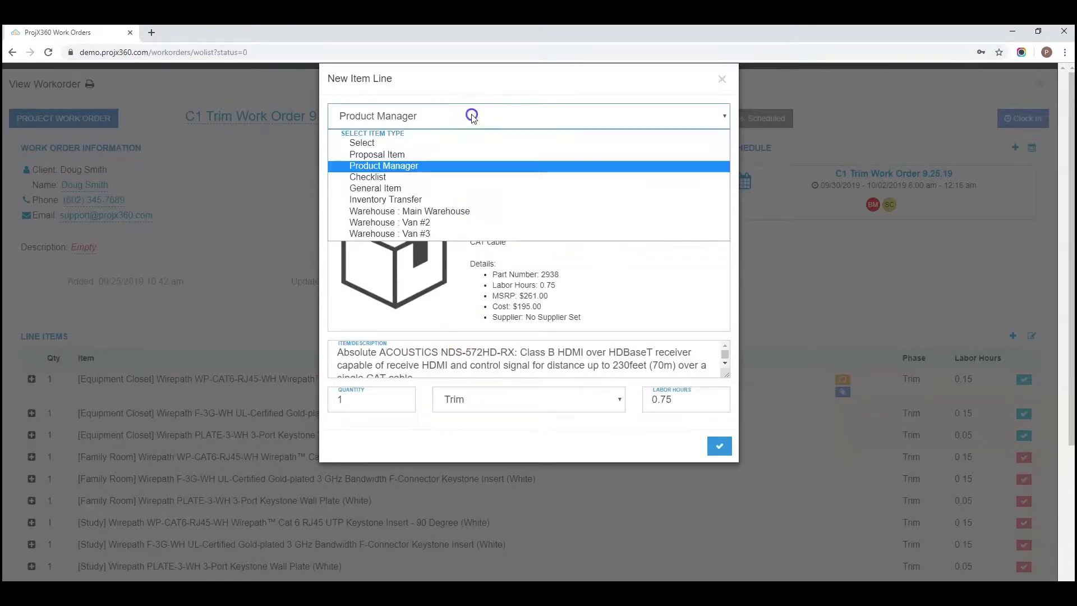
Step: Set the item type to Checklist with the Job Progress checklist, keeping the Engineering phase
{"action": "left_click", "coordinate": [464, 178]}
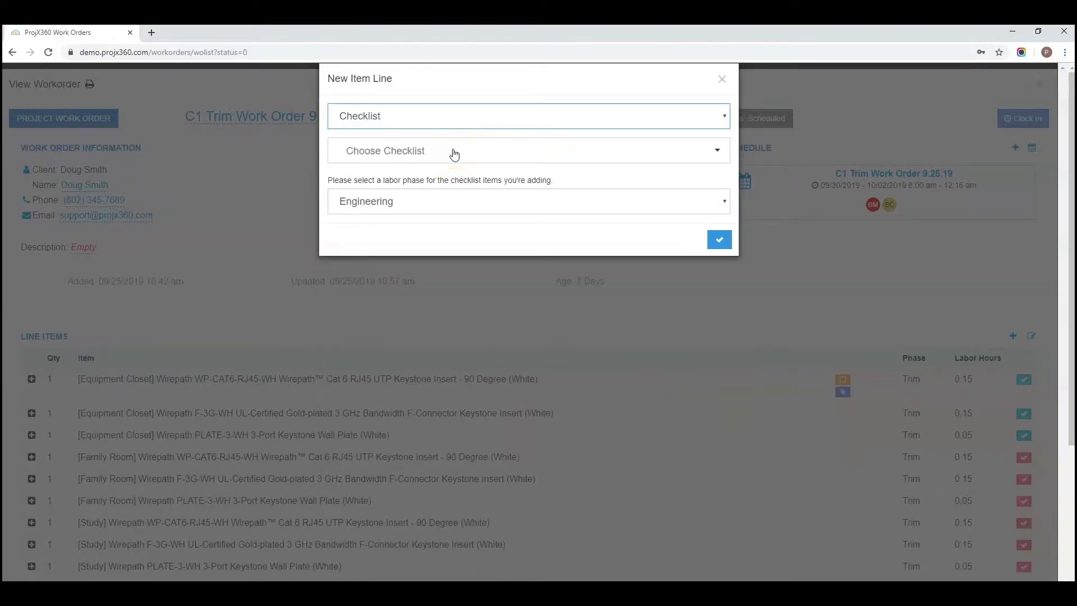
{"action": "left_click", "coordinate": [454, 153]}
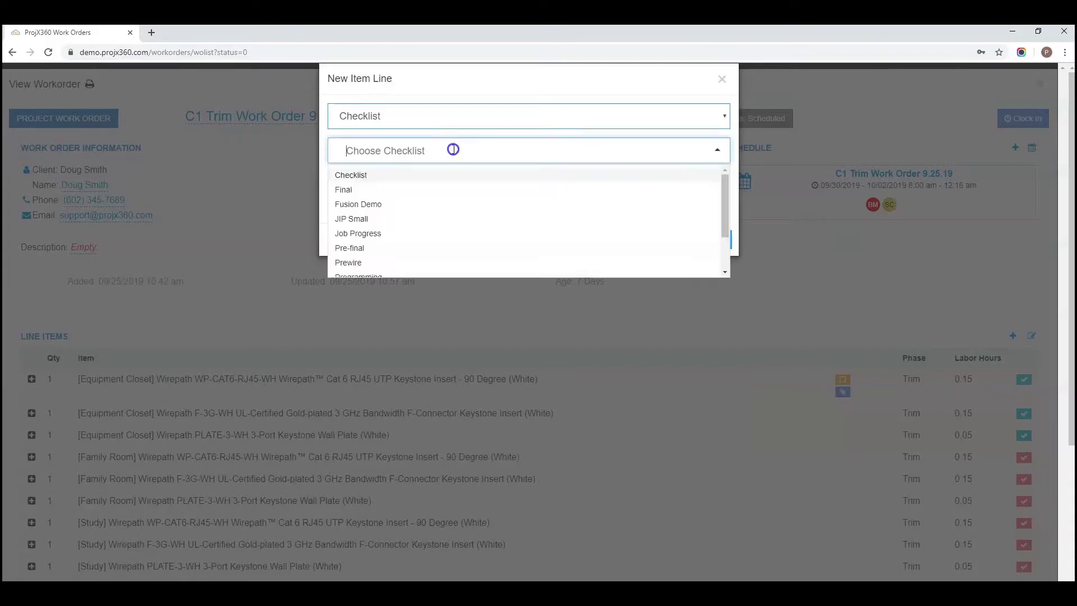
{"action": "left_click", "coordinate": [418, 235]}
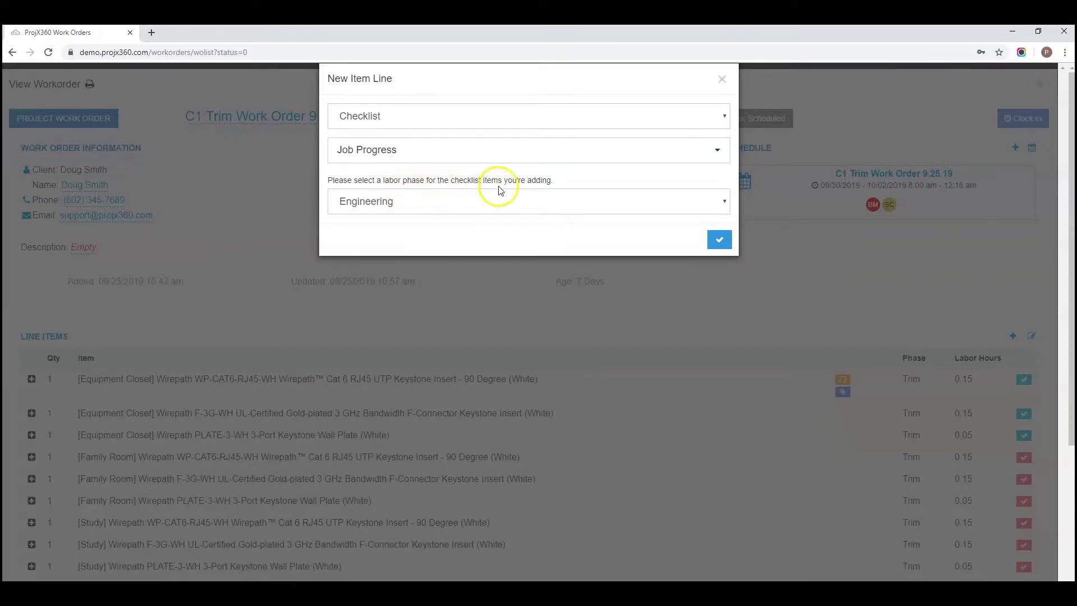
{"action": "left_click", "coordinate": [447, 122]}
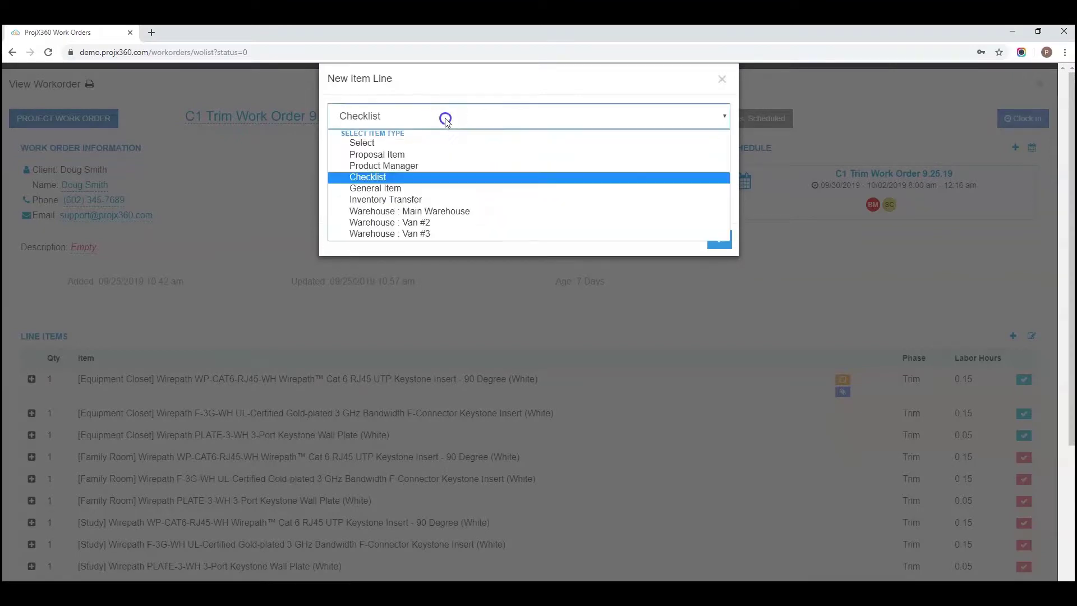
Step: Try the General Item and Inventory Transfer item types, checking labor phases and transfer status
{"action": "left_click", "coordinate": [425, 190]}
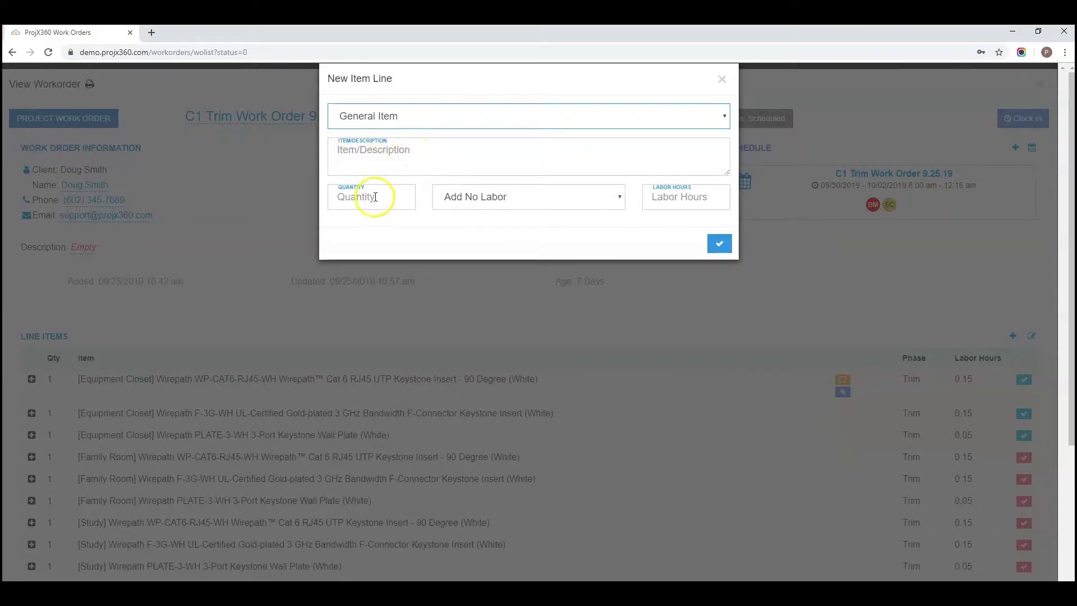
{"action": "left_click", "coordinate": [502, 196]}
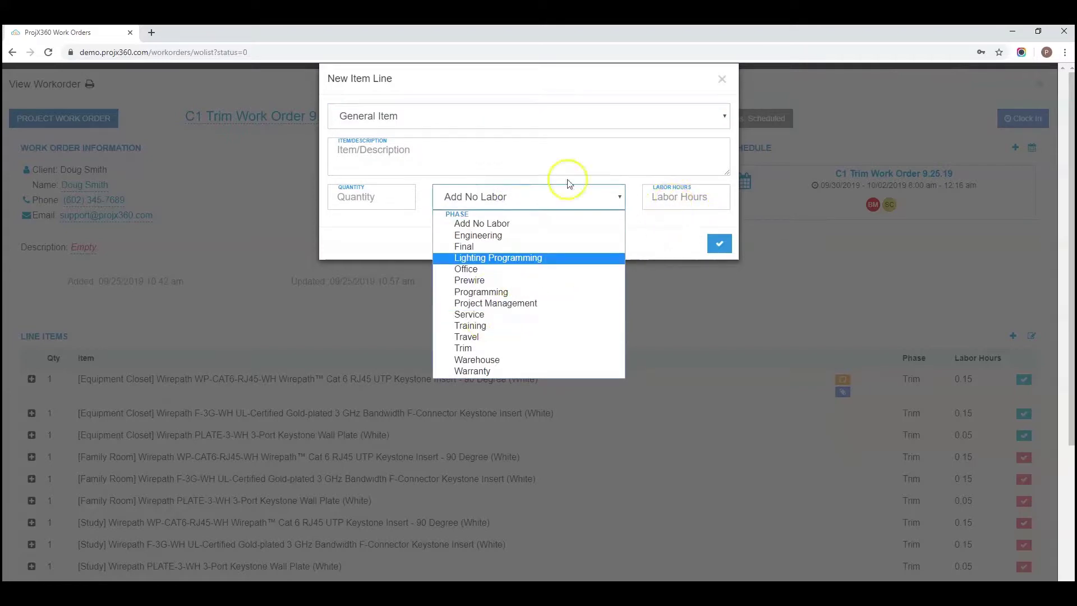
{"action": "left_click", "coordinate": [500, 115]}
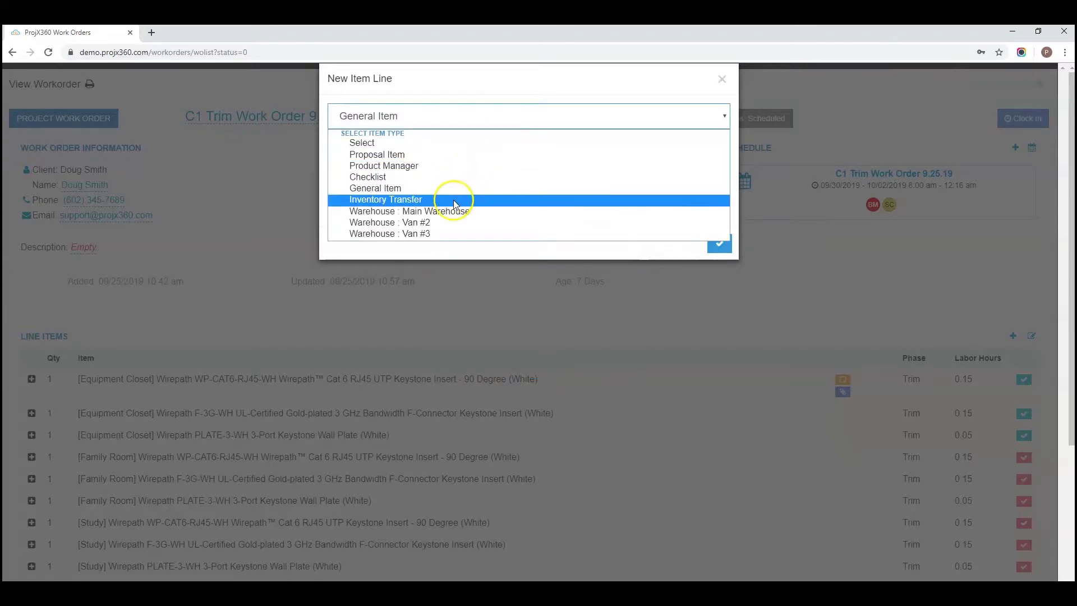
{"action": "left_click", "coordinate": [415, 201]}
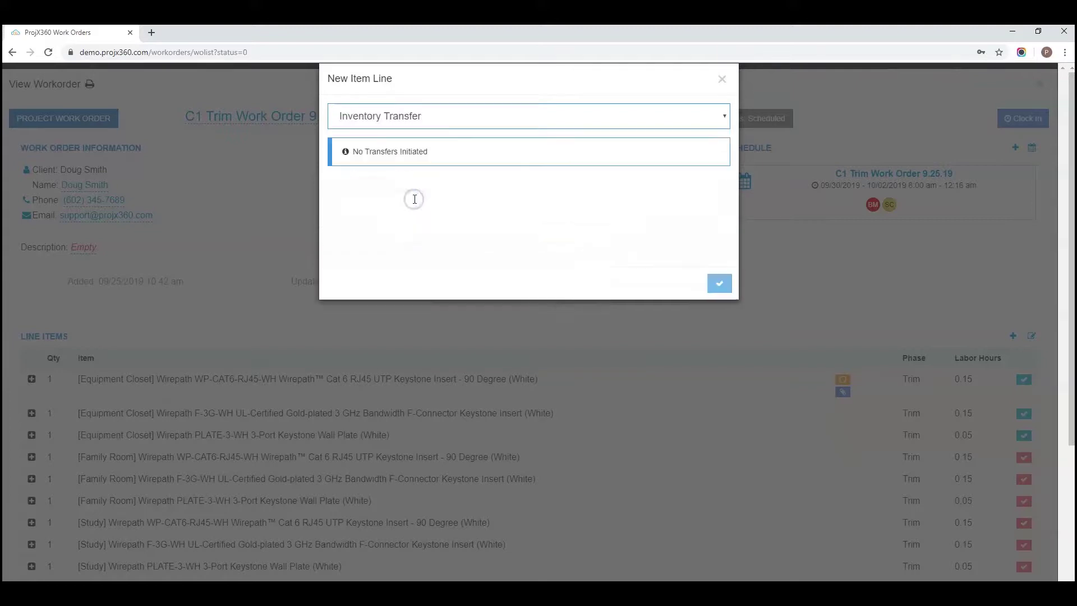
{"action": "left_click_drag", "start_coordinate": [350, 151], "coordinate": [431, 155]}
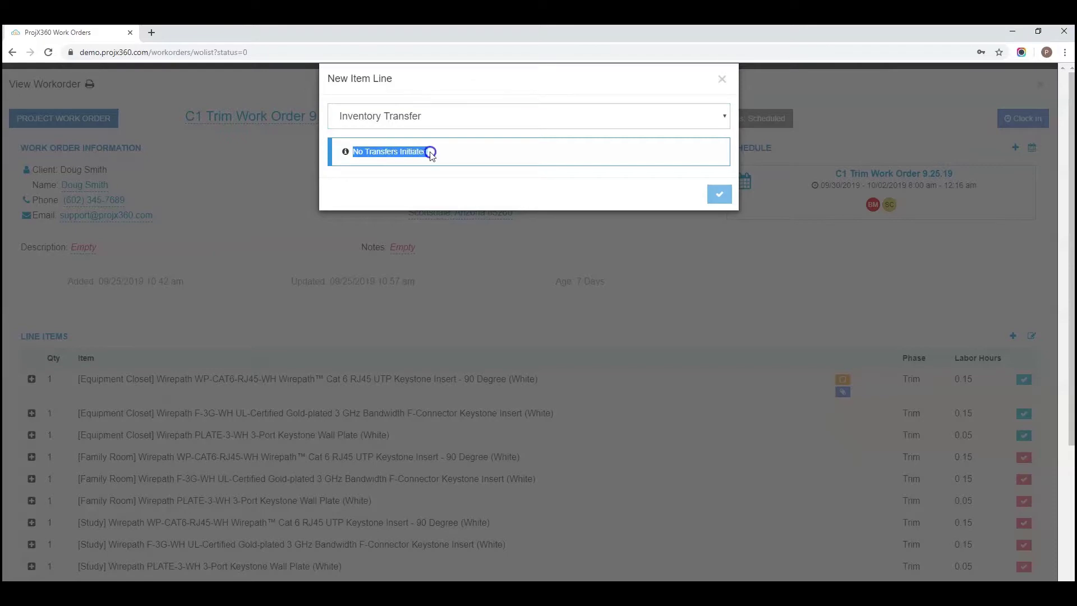
{"action": "left_click", "coordinate": [441, 116]}
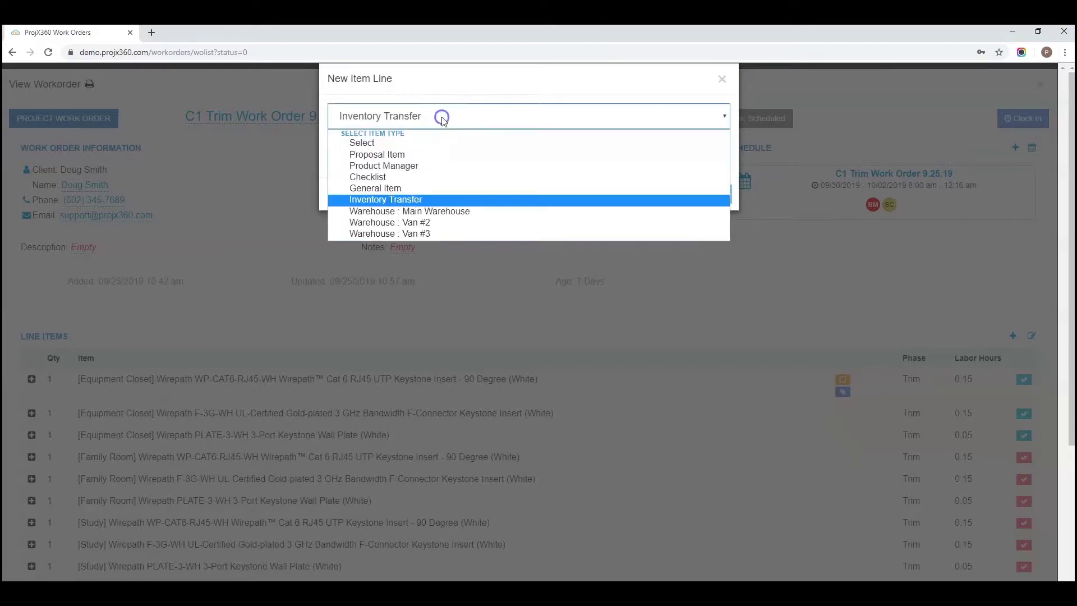
Step: Choose Main Warehouse, view its inventory products, then close the form without adding anything
{"action": "left_click", "coordinate": [410, 215]}
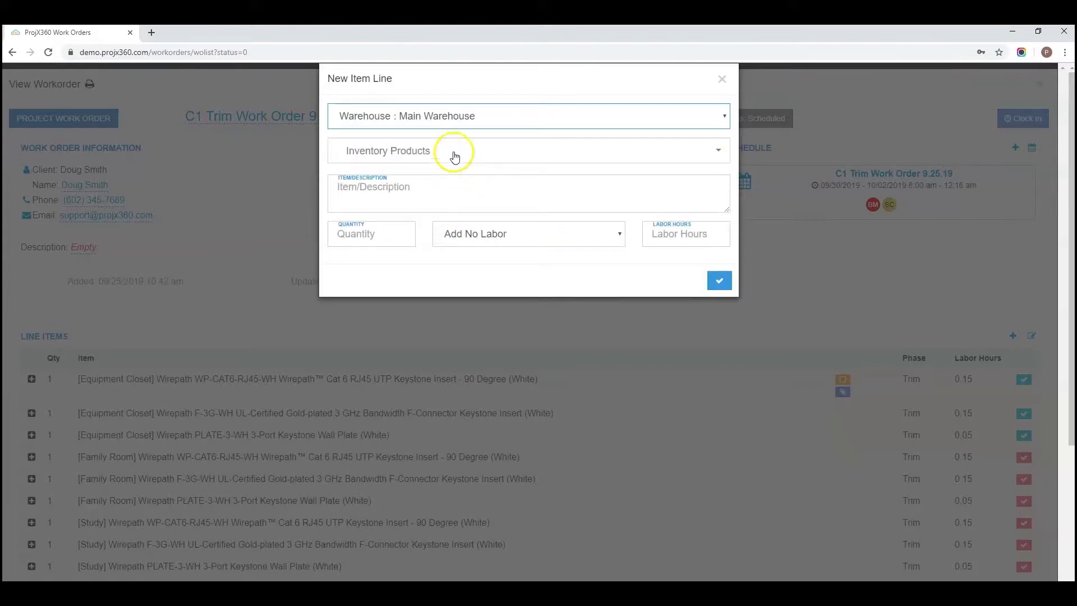
{"action": "left_click", "coordinate": [451, 150]}
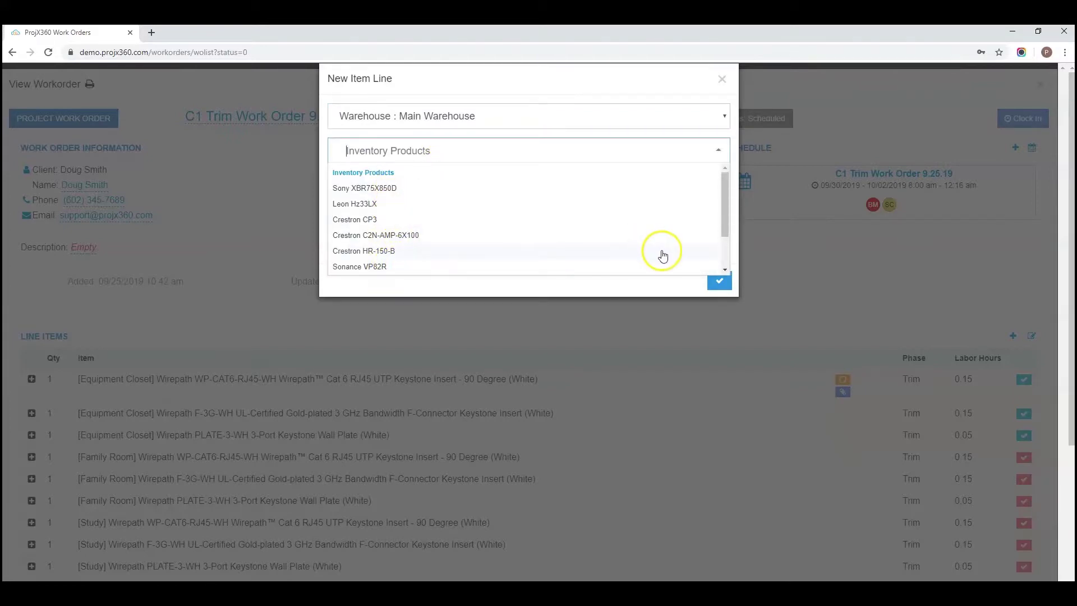
{"action": "left_click", "coordinate": [722, 80]}
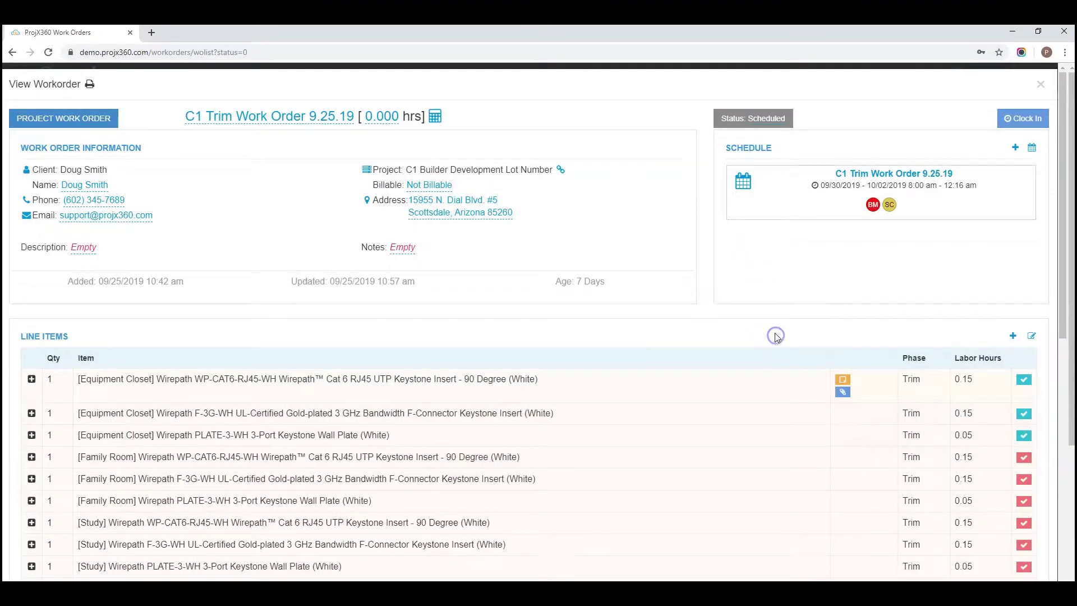
{"action": "scroll", "coordinate": [775, 335], "scroll_direction": "down", "scroll_amount": 3}
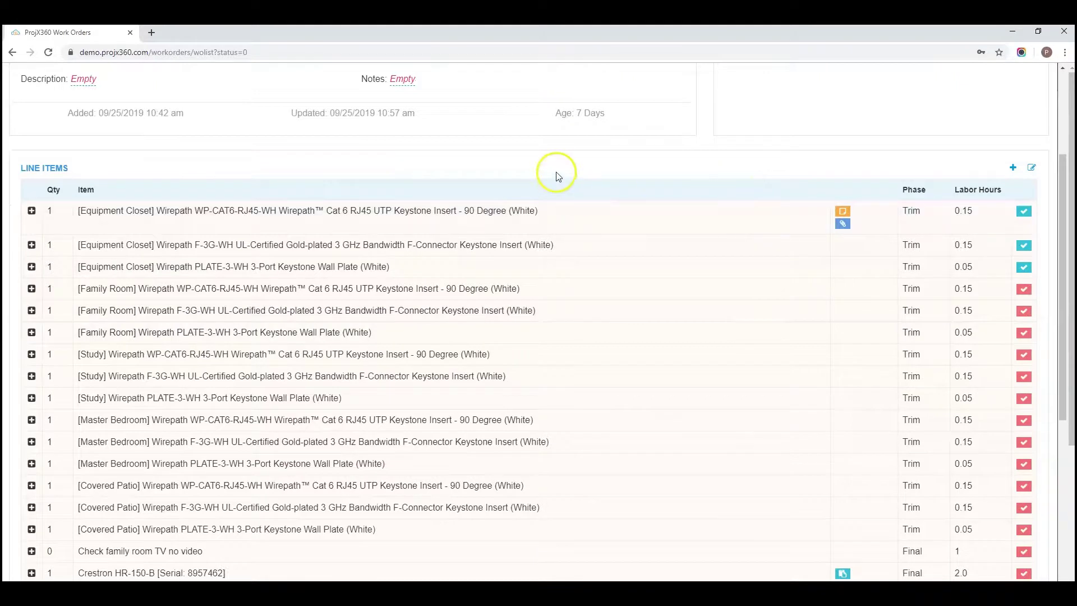
Step: In edit mode, drag Leon Speakers HzUMB above Crestron and cancel an edit of its text
{"action": "left_click", "coordinate": [1031, 168]}
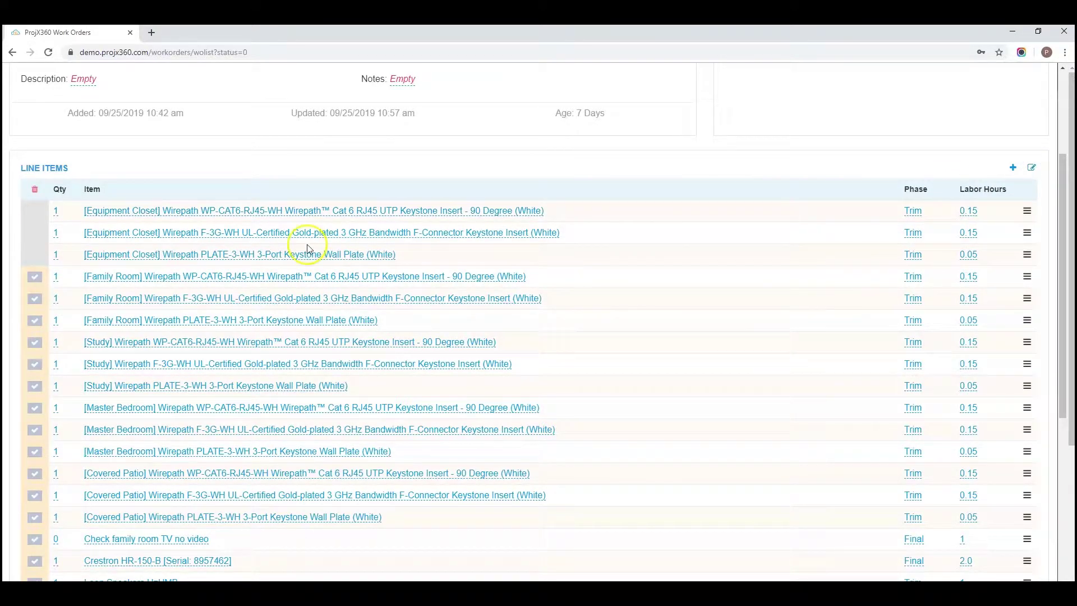
{"action": "scroll", "coordinate": [151, 240], "scroll_direction": "down", "scroll_amount": 4}
{"action": "scroll", "coordinate": [153, 245], "scroll_direction": "up", "scroll_amount": 2}
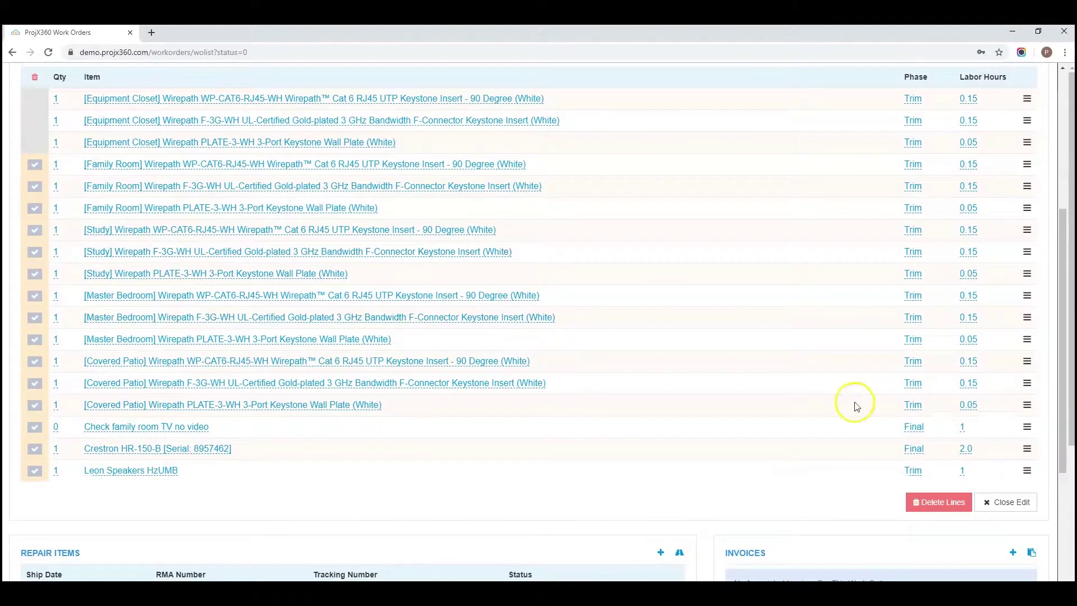
{"action": "left_click_drag", "start_coordinate": [1027, 470], "coordinate": [1028, 449]}
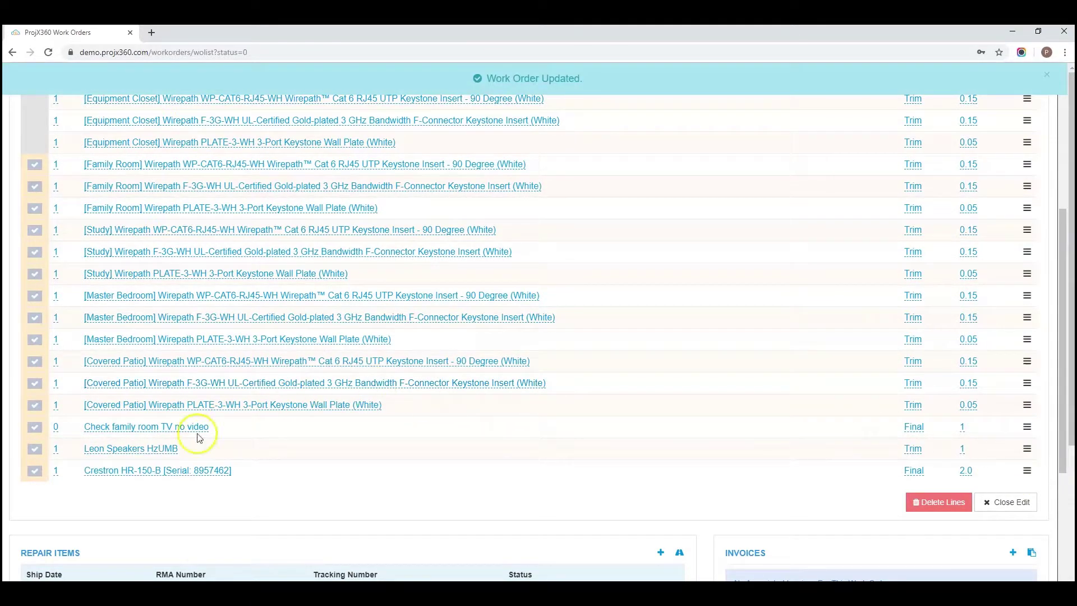
{"action": "left_click", "coordinate": [148, 449]}
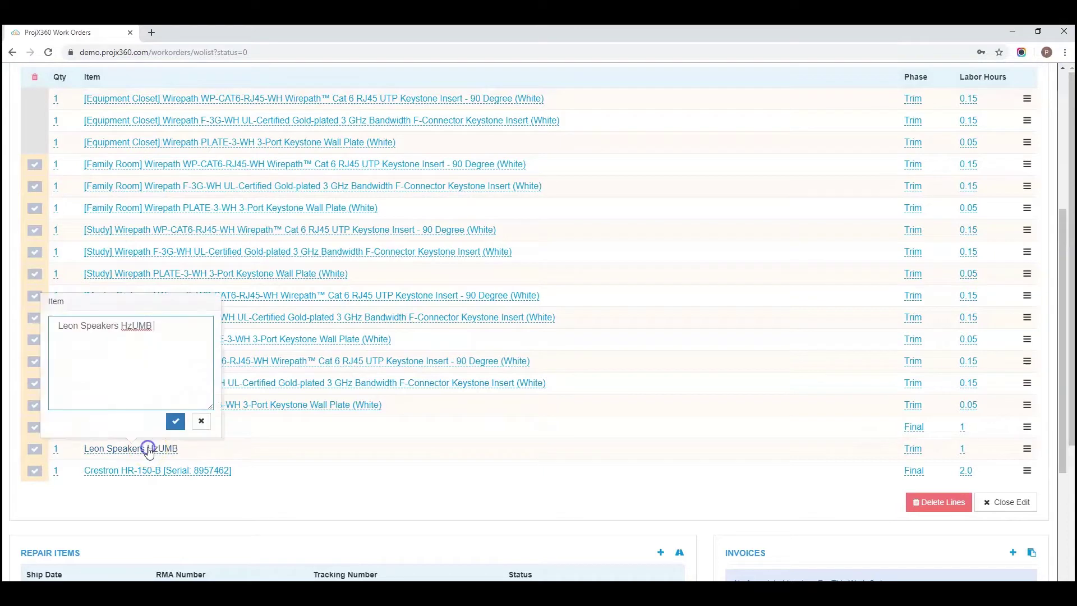
{"action": "left_click_drag", "start_coordinate": [162, 326], "coordinate": [60, 327]}
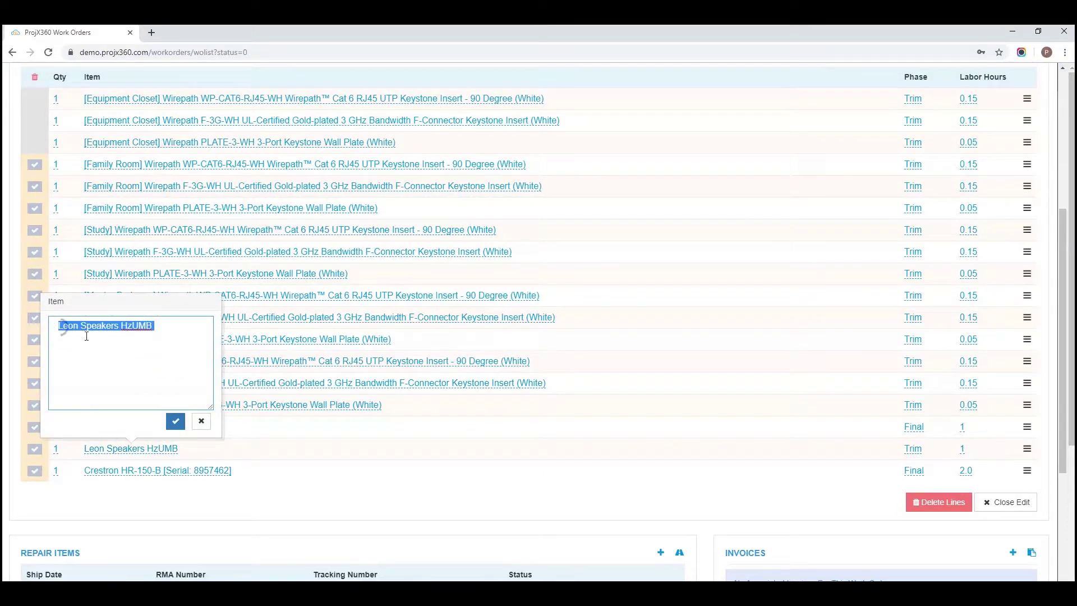
{"action": "left_click", "coordinate": [201, 422]}
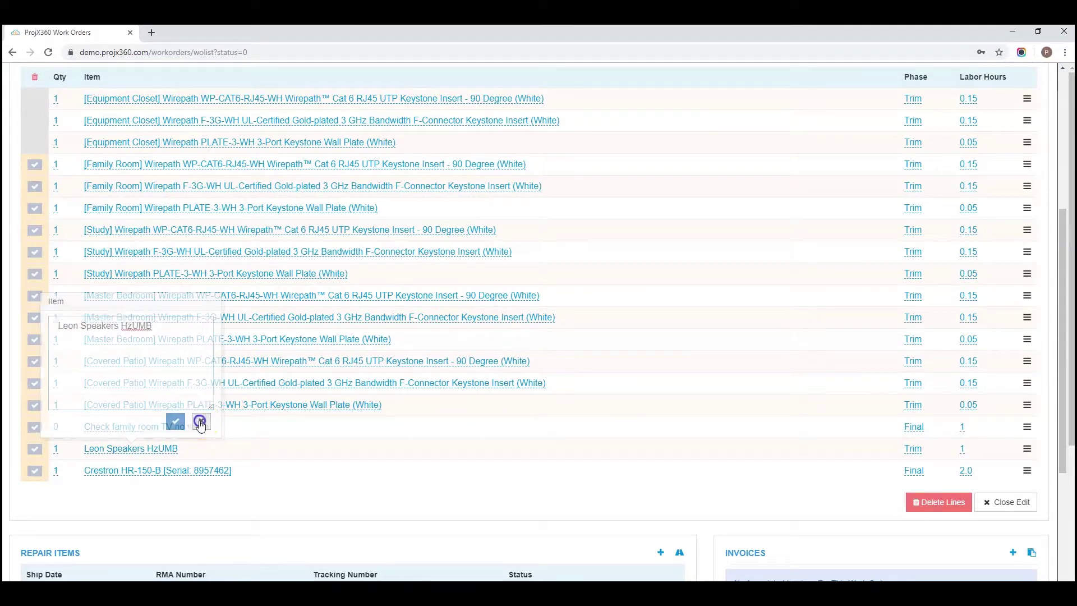
Step: Keep the Crestron HR-150-B line at Final phase and 2.0 hours, then mark it for deletion
{"action": "left_click", "coordinate": [911, 472]}
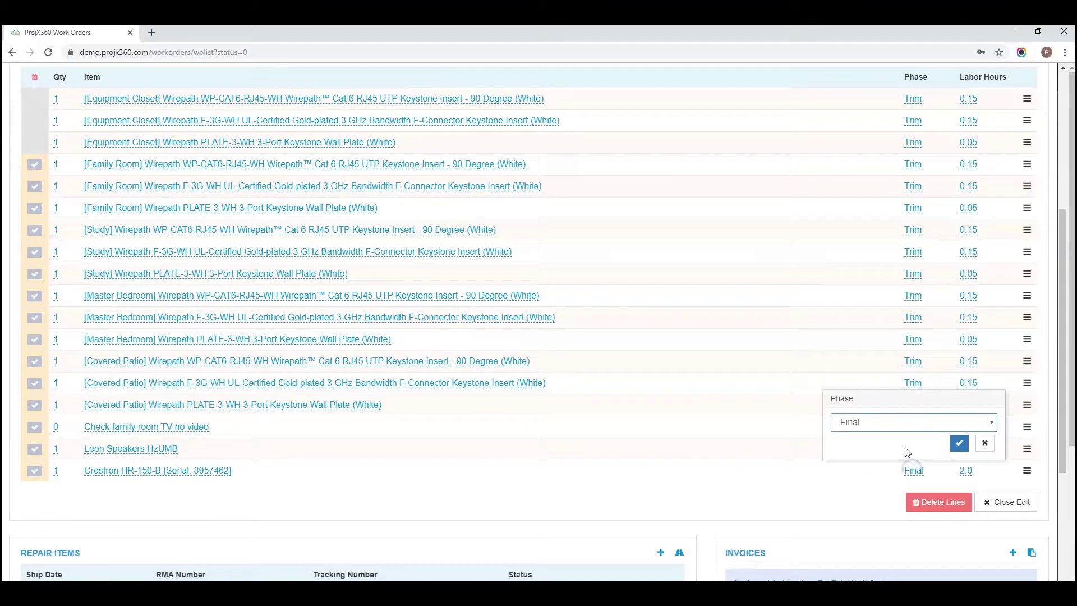
{"action": "left_click", "coordinate": [901, 422]}
{"action": "left_click", "coordinate": [903, 457]}
{"action": "left_click", "coordinate": [983, 442]}
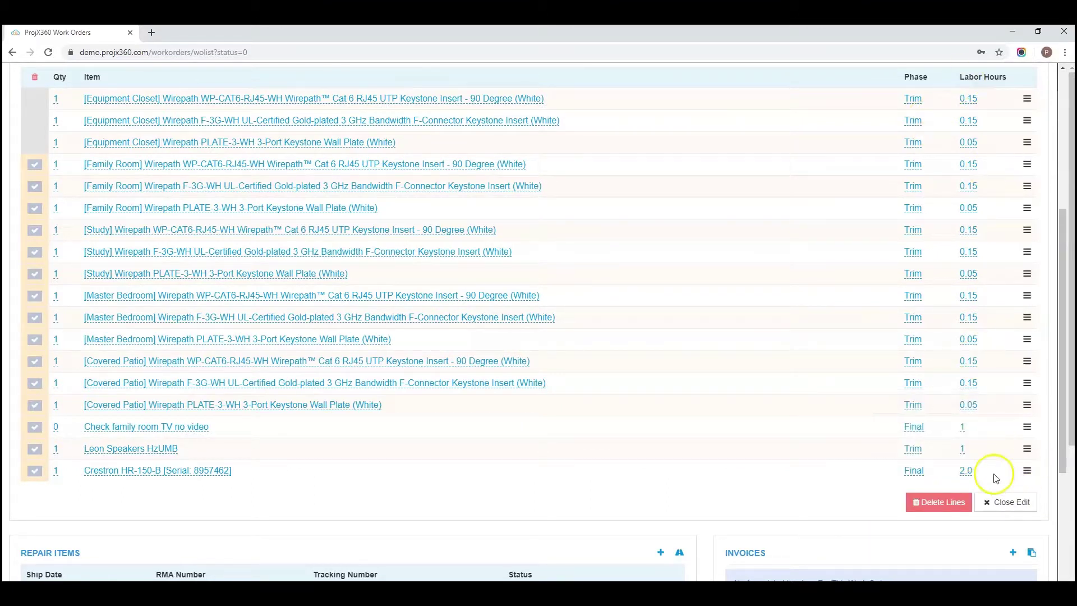
{"action": "left_click", "coordinate": [966, 470]}
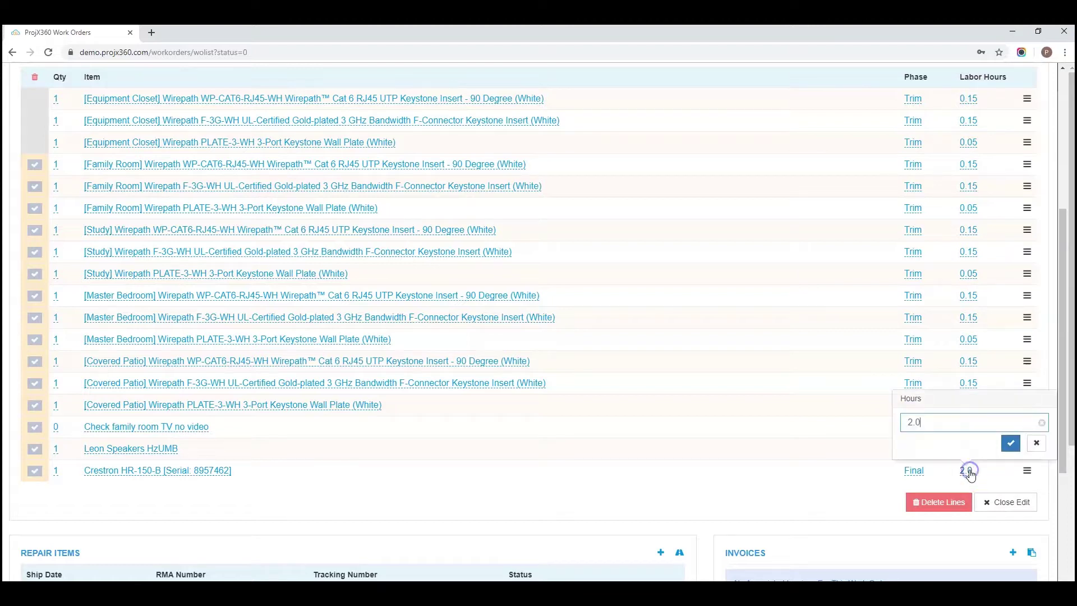
{"action": "left_click", "coordinate": [1035, 443]}
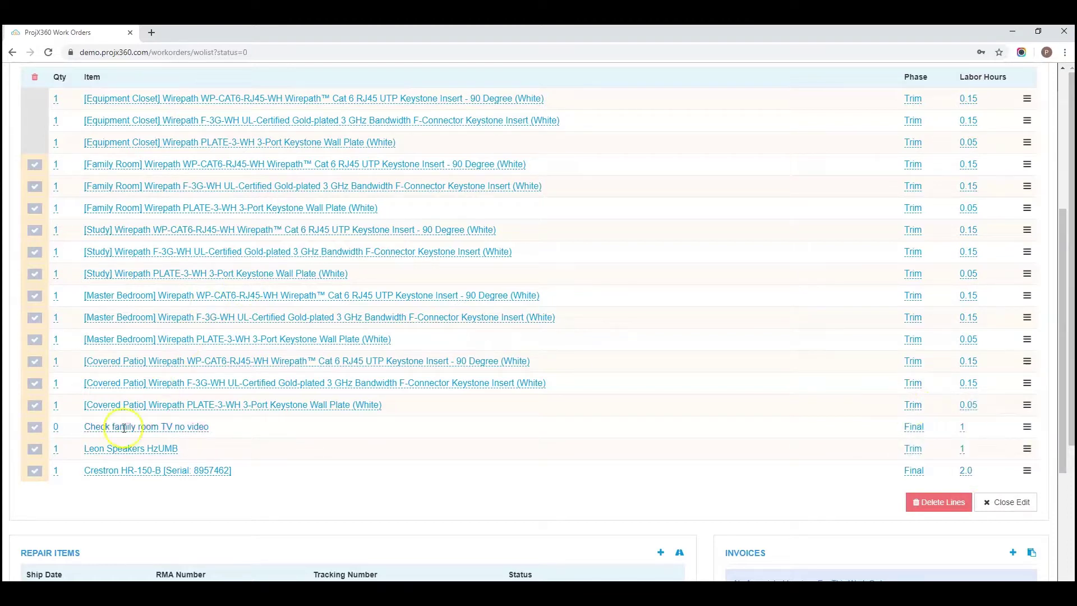
{"action": "left_click", "coordinate": [33, 472]}
{"action": "left_click", "coordinate": [951, 505]}
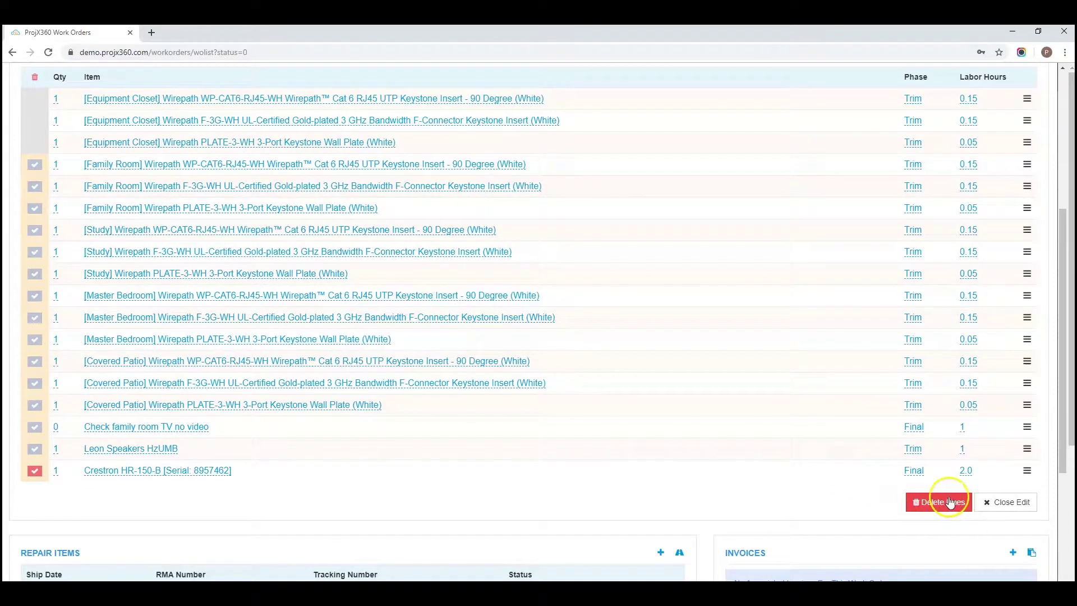
Step: Leave edit mode and expand notes and attachments for the first two Equipment Closet line items
{"action": "left_click", "coordinate": [1001, 501]}
{"action": "scroll", "coordinate": [829, 452], "scroll_direction": "up", "scroll_amount": 1}
{"action": "scroll", "coordinate": [829, 451], "scroll_direction": "up", "scroll_amount": 1}
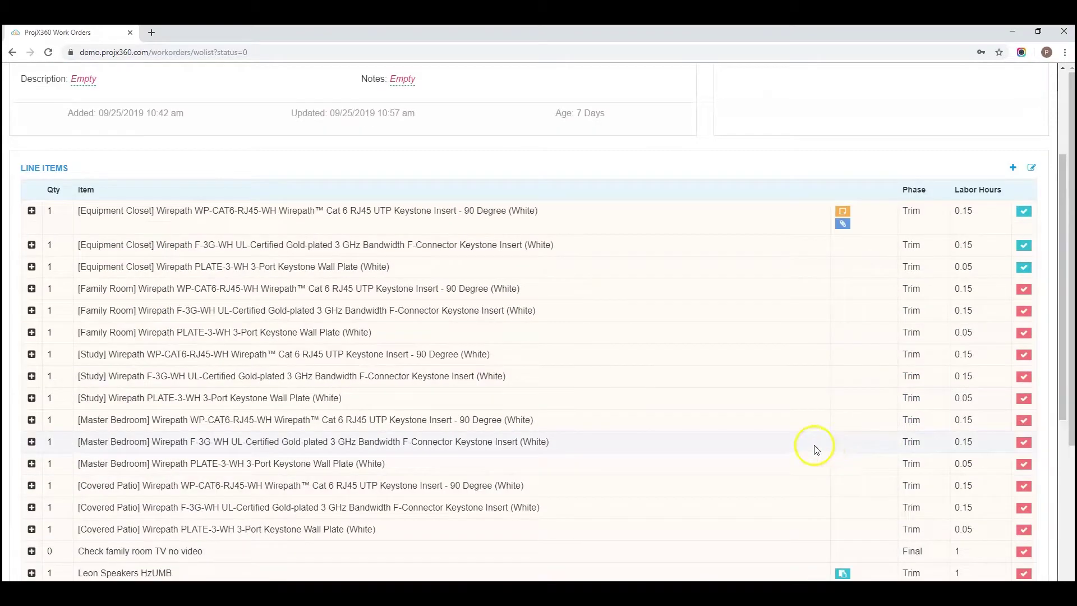
{"action": "left_click", "coordinate": [32, 211]}
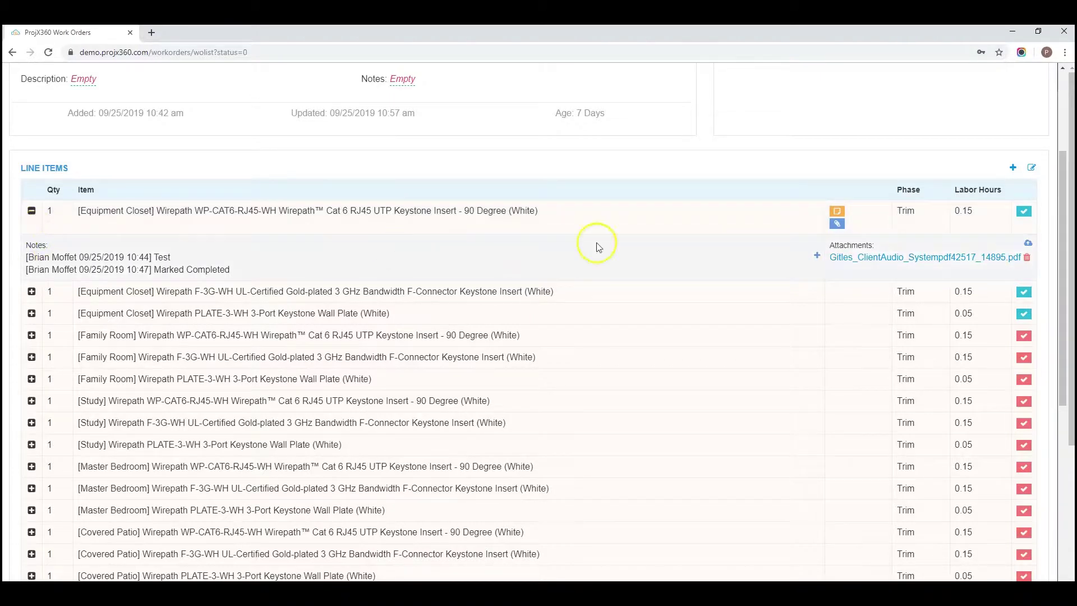
{"action": "mouse_move", "coordinate": [1024, 217]}
{"action": "left_click_drag", "start_coordinate": [56, 271], "coordinate": [116, 272]}
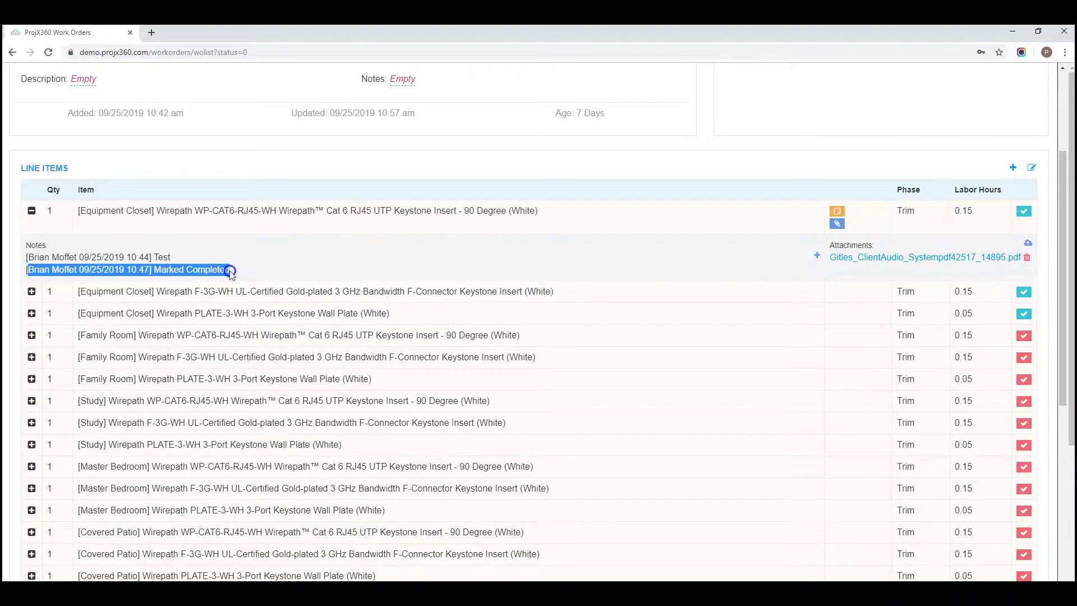
{"action": "left_click", "coordinate": [31, 291]}
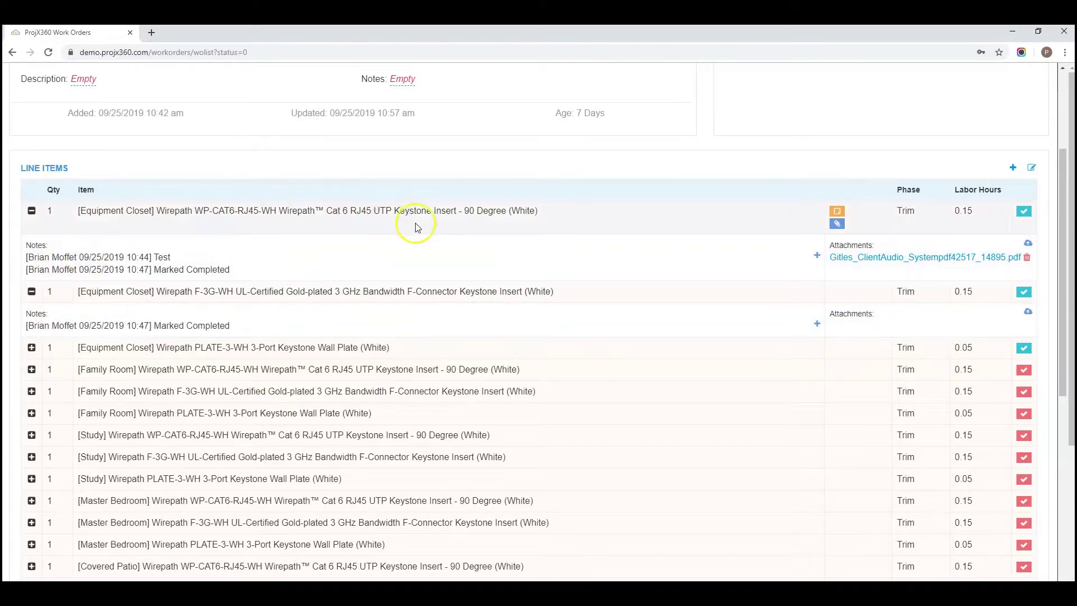
Step: Save a 'Test' note on the first Equipment Closet line item and re-expand it
{"action": "left_click", "coordinate": [817, 258]}
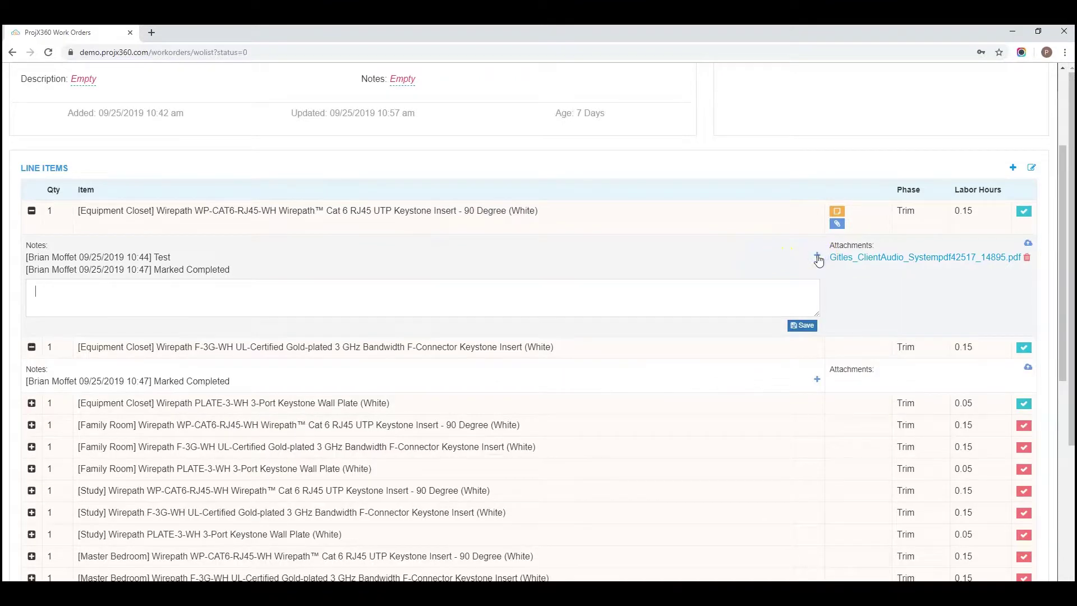
{"action": "left_click", "coordinate": [75, 293]}
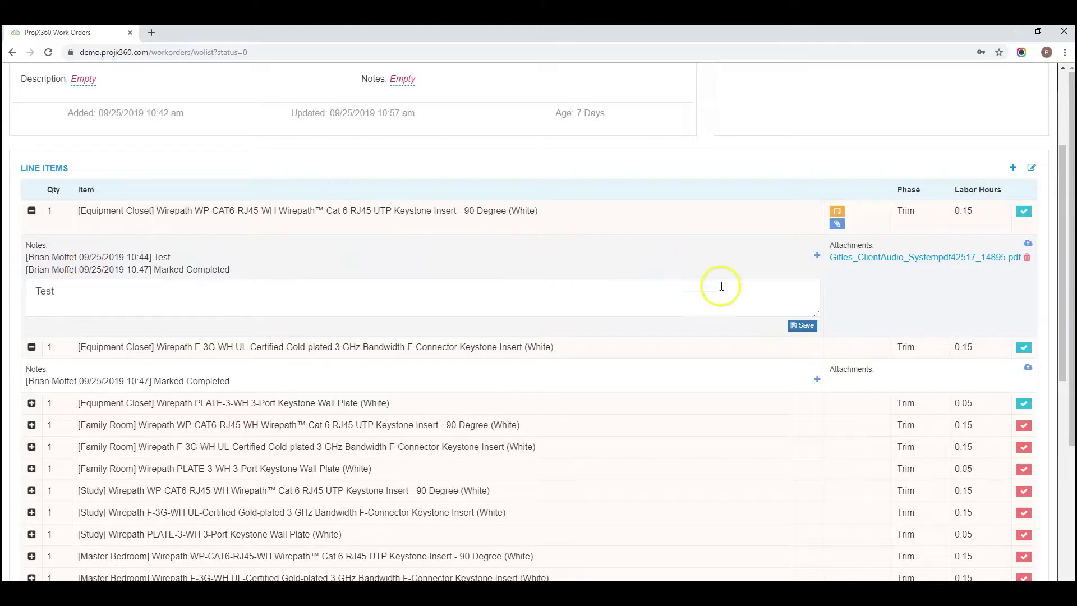
{"action": "left_click", "coordinate": [801, 325]}
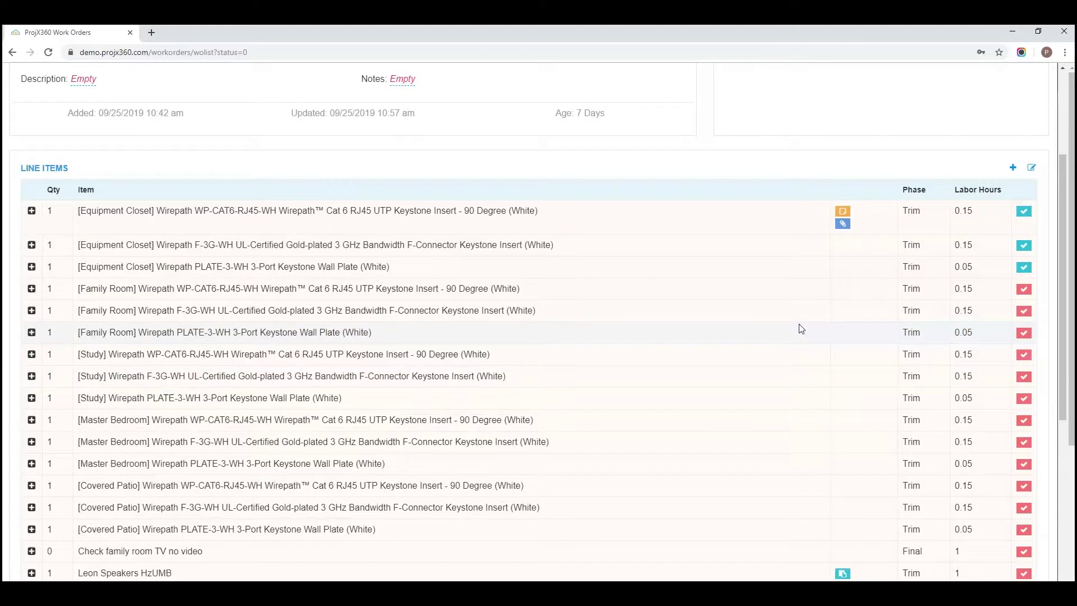
{"action": "left_click", "coordinate": [786, 317]}
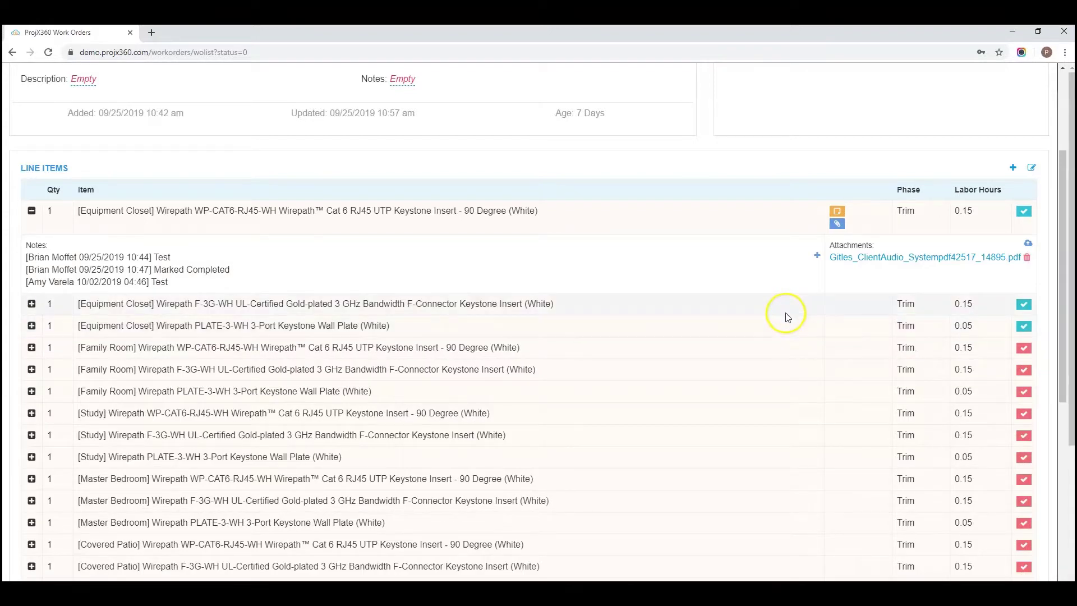
{"action": "left_click_drag", "start_coordinate": [26, 282], "coordinate": [174, 279]}
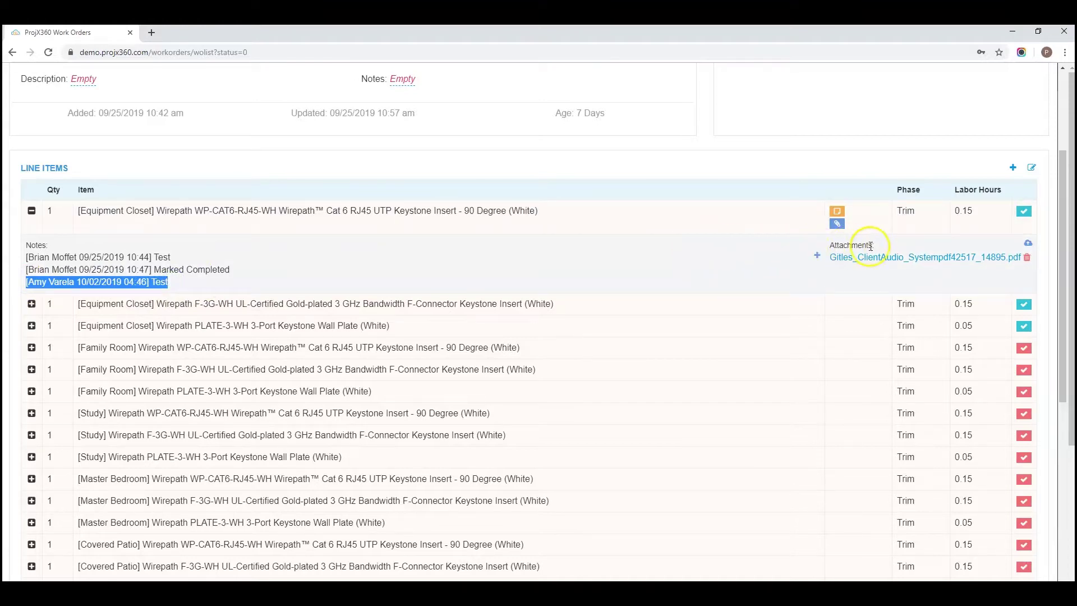
{"action": "left_click", "coordinate": [1027, 244]}
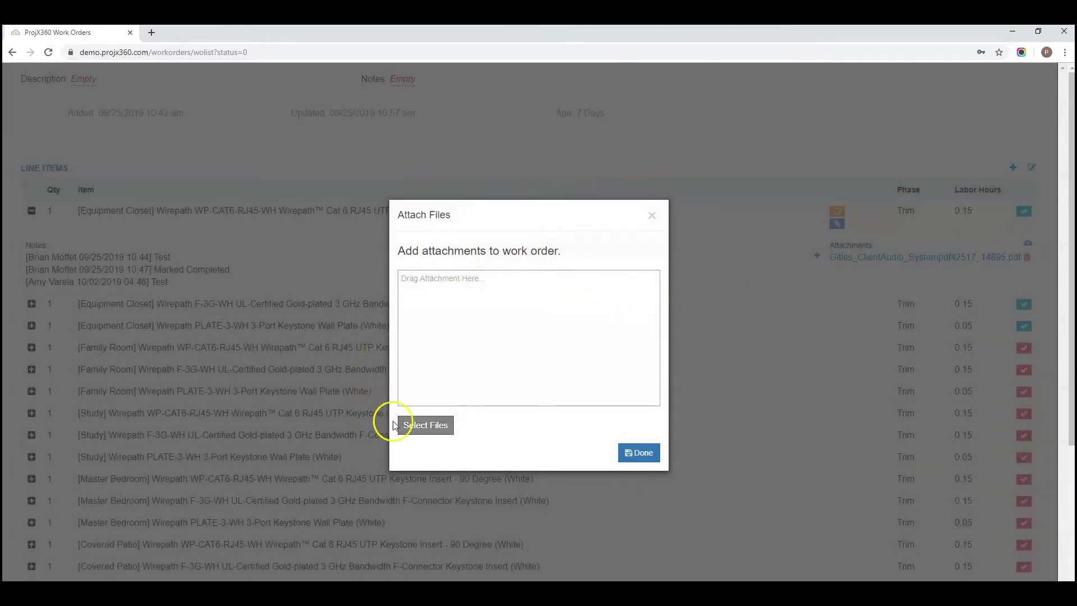
Step: Close the Attach Files dialog without attaching anything and collapse the first line item's details
{"action": "left_click", "coordinate": [651, 217]}
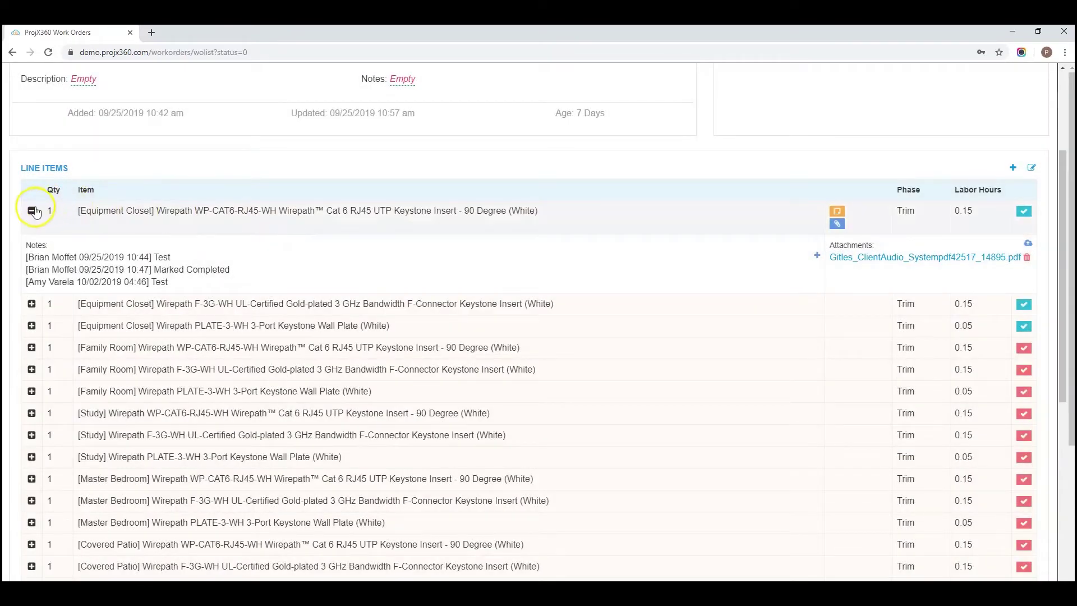
{"action": "left_click", "coordinate": [32, 210]}
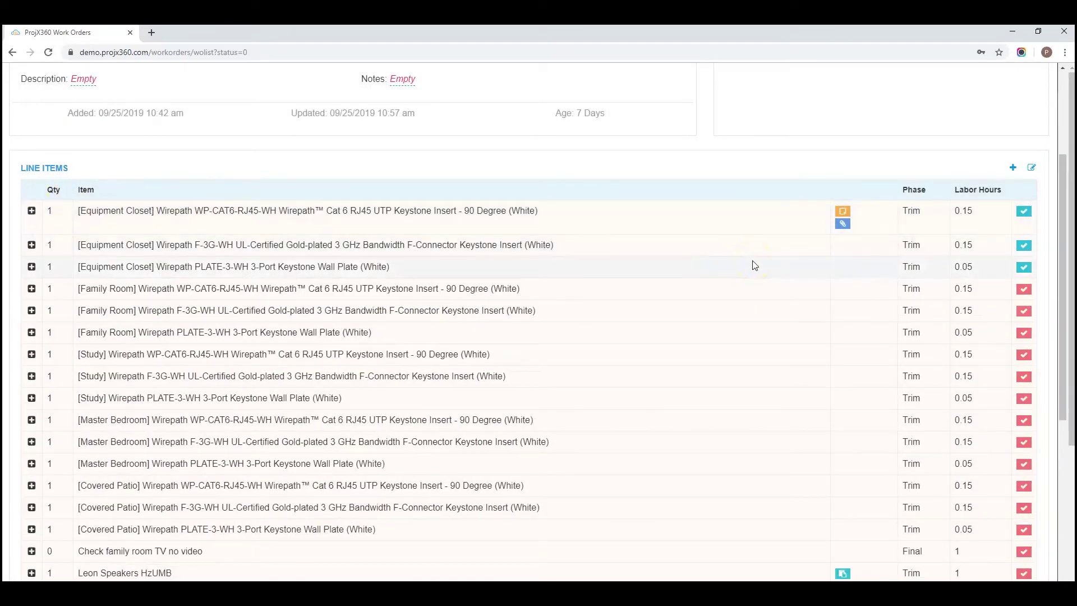